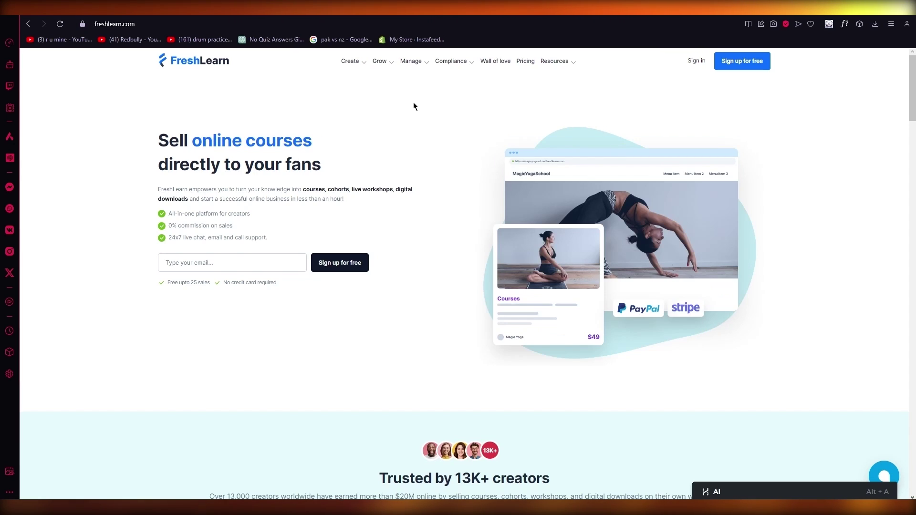
- Sign in to FreshLearn and reach the account dashboard with its welcome message and Get started options
mouse_move(352, 64)
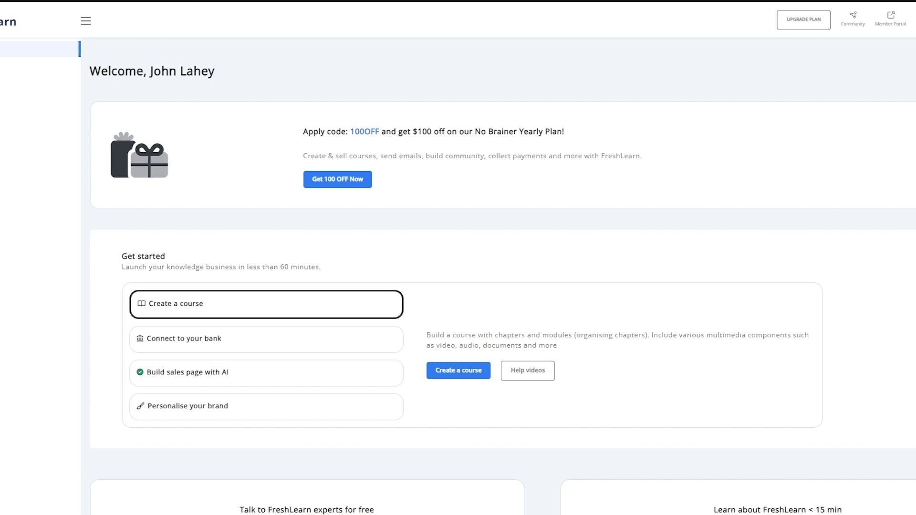
- Browse the dashboard, then open the empty Courses page under Products
scroll(311, 236, down, 10)
scroll(310, 236, up, 10)
scroll(470, 232, down, 2)
scroll(469, 232, down, 5)
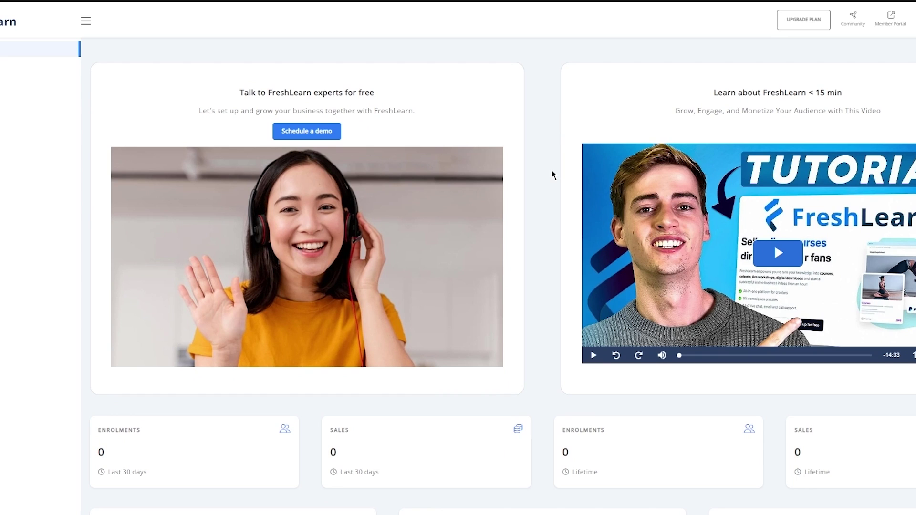
scroll(552, 173, down, 4)
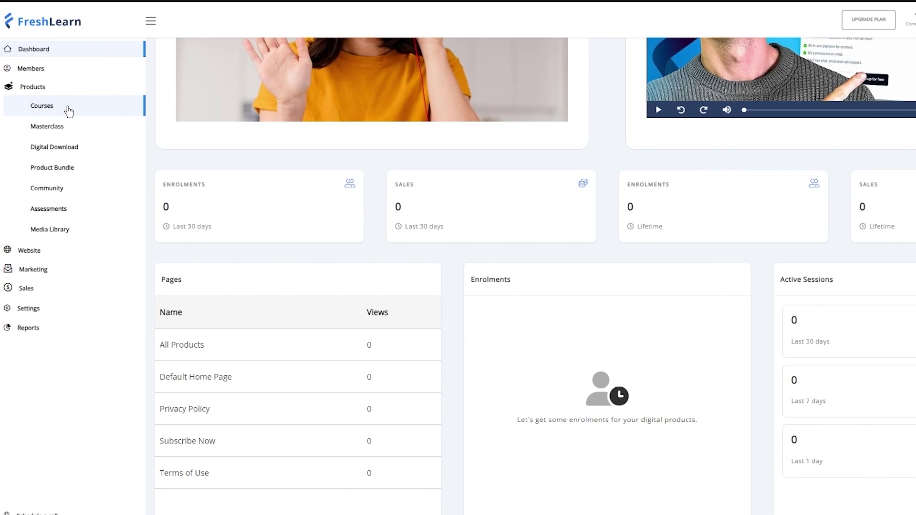
click(69, 109)
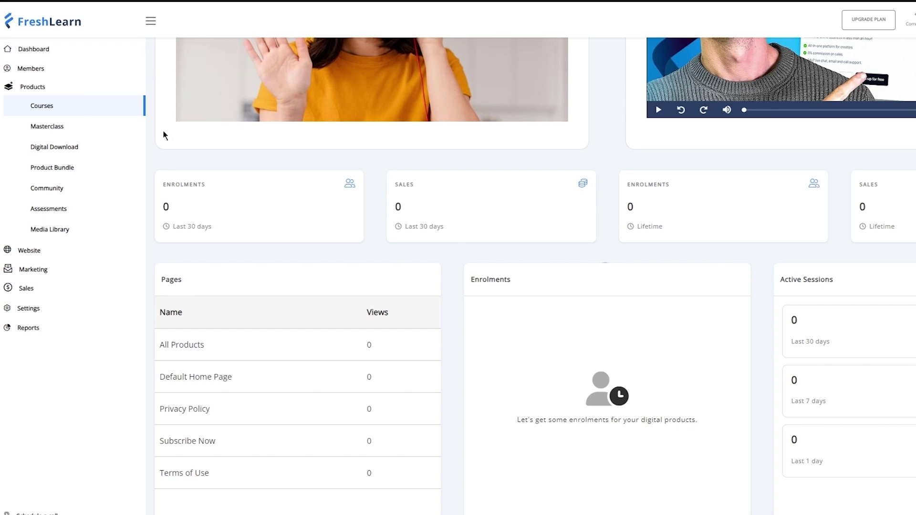
scroll(164, 135, up, 10)
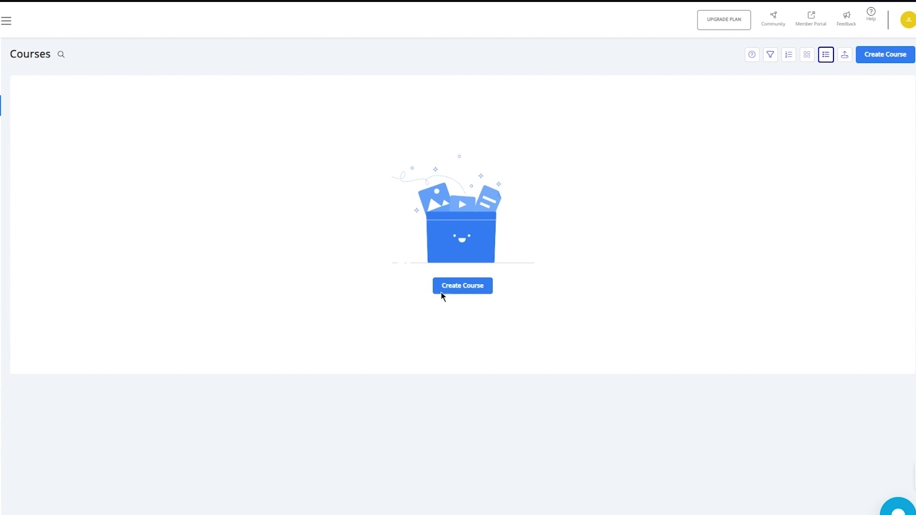
- Create a course titled 'first' with description 'first course for testing', authored by the account owner
click(471, 288)
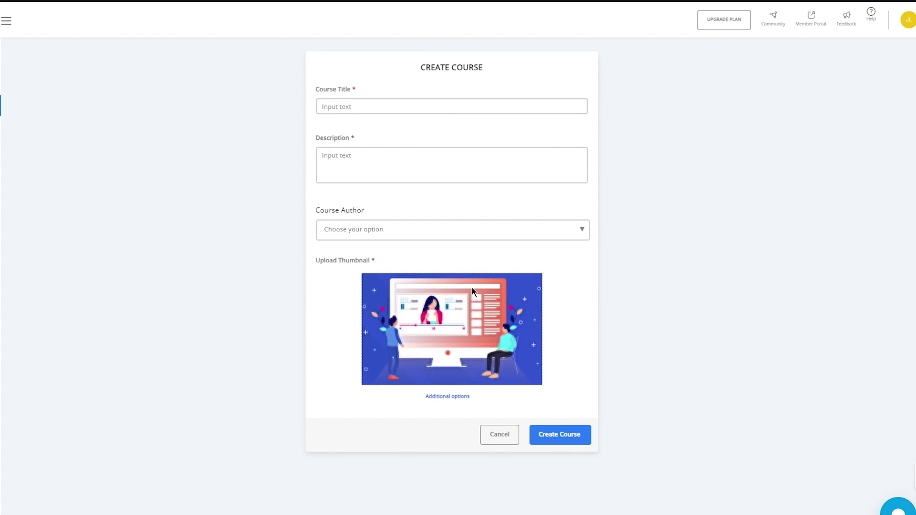
click(457, 111)
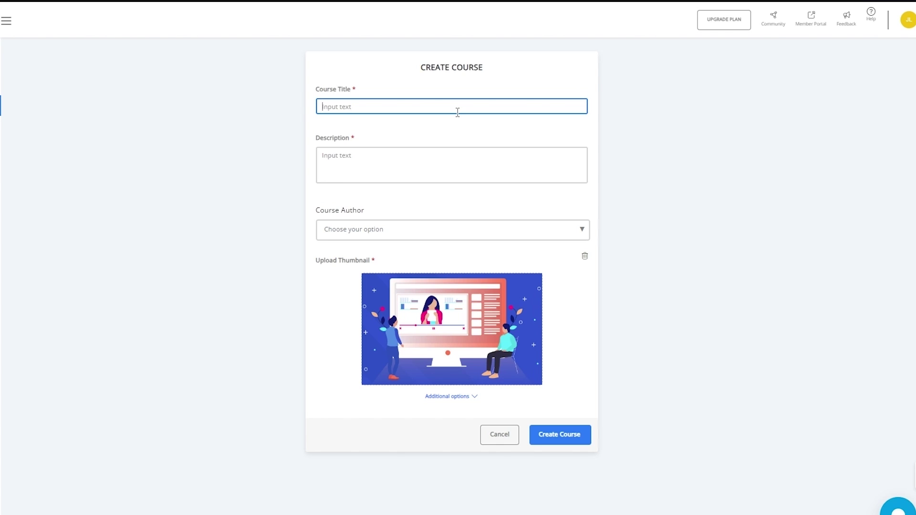
text(first)
click(376, 174)
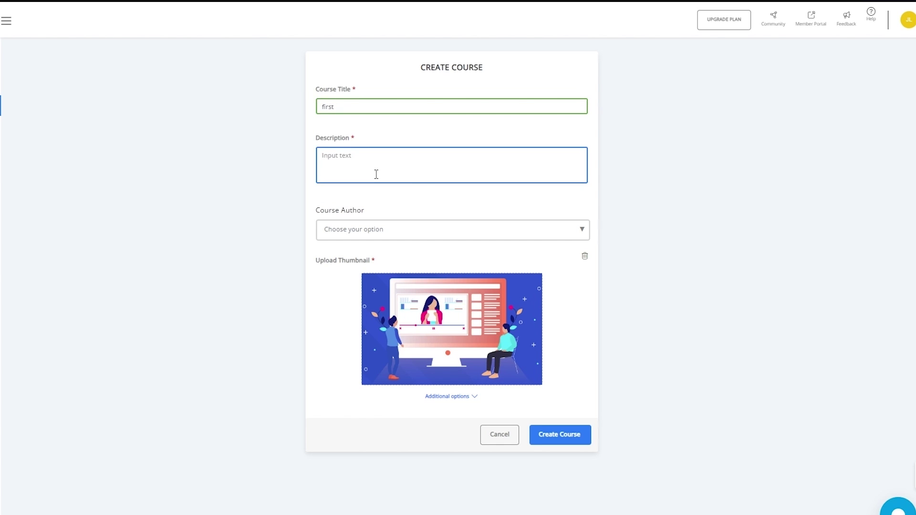
text(first cou)
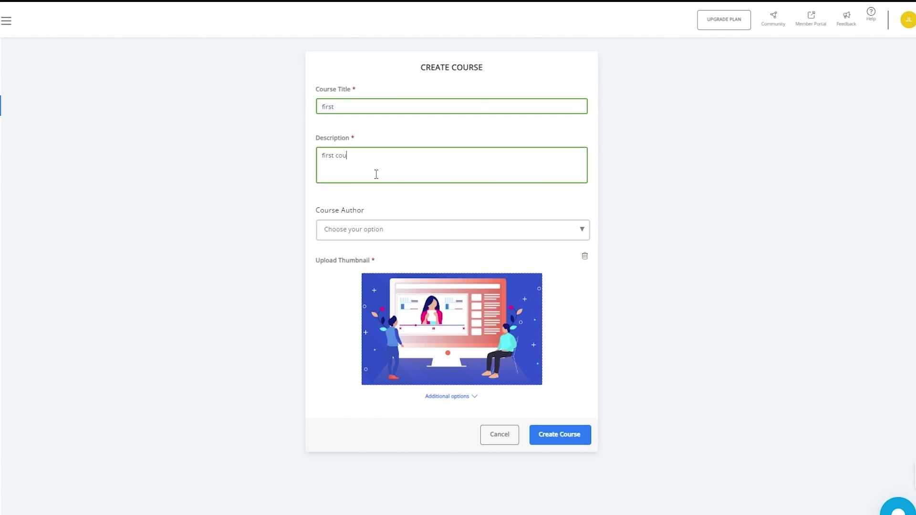
text(rse for testing)
click(402, 239)
click(417, 286)
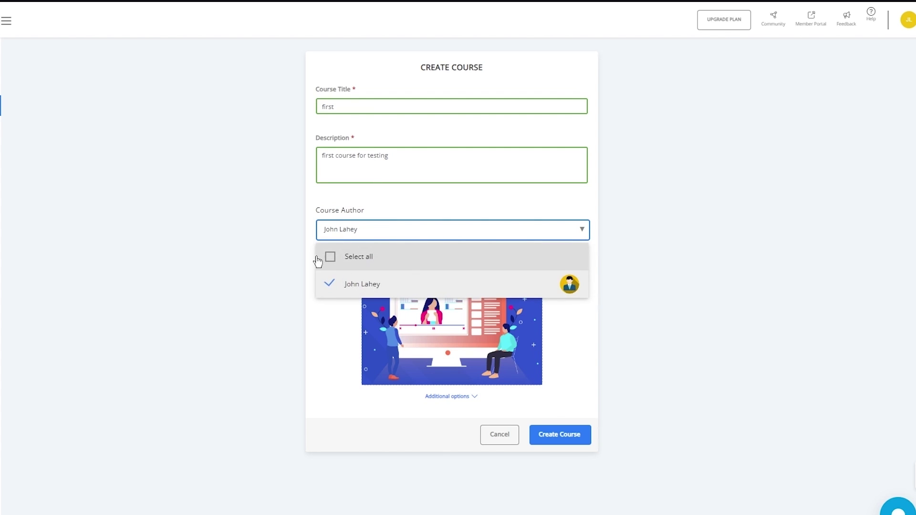
click(261, 270)
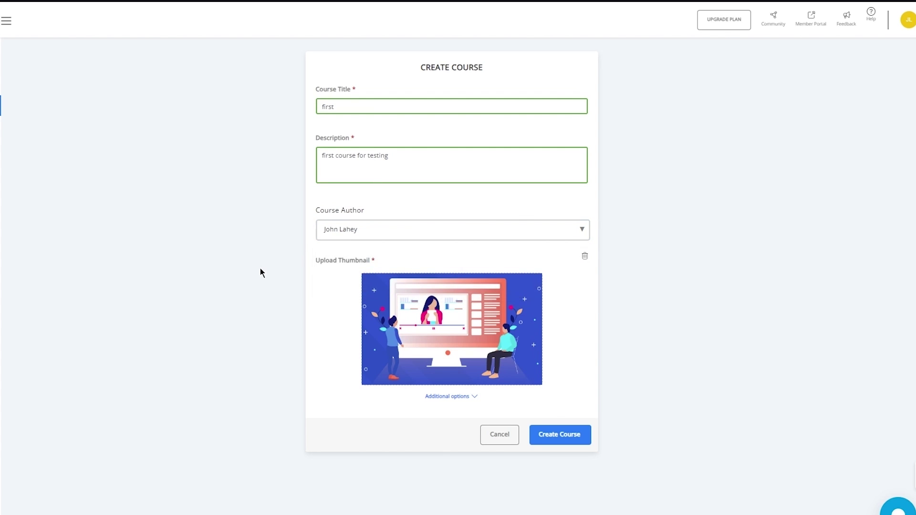
click(453, 397)
click(447, 397)
click(558, 434)
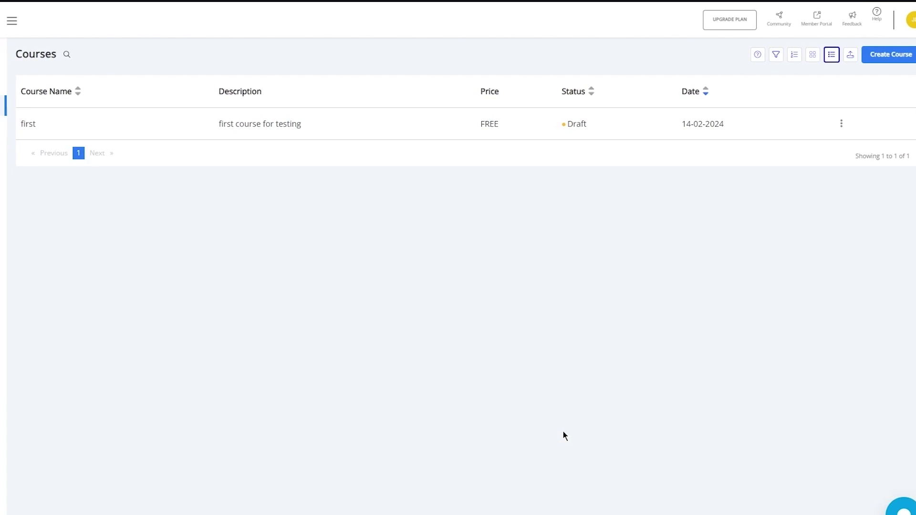
- Open the 'first' course and add a second module, k, to its curriculum
click(343, 123)
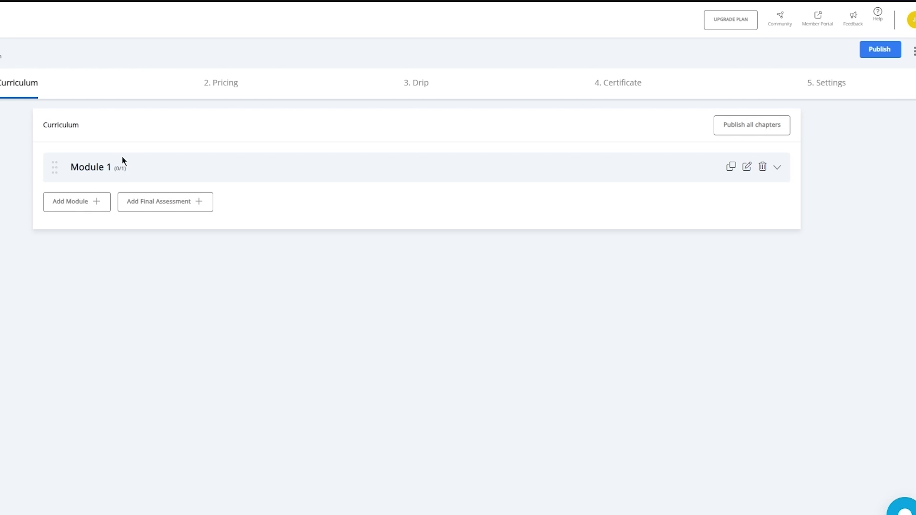
click(85, 201)
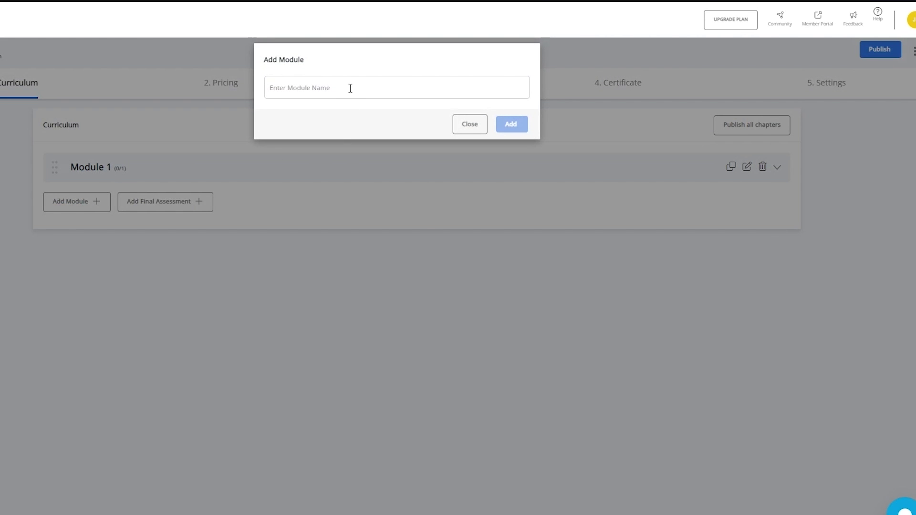
text(2)
click(510, 125)
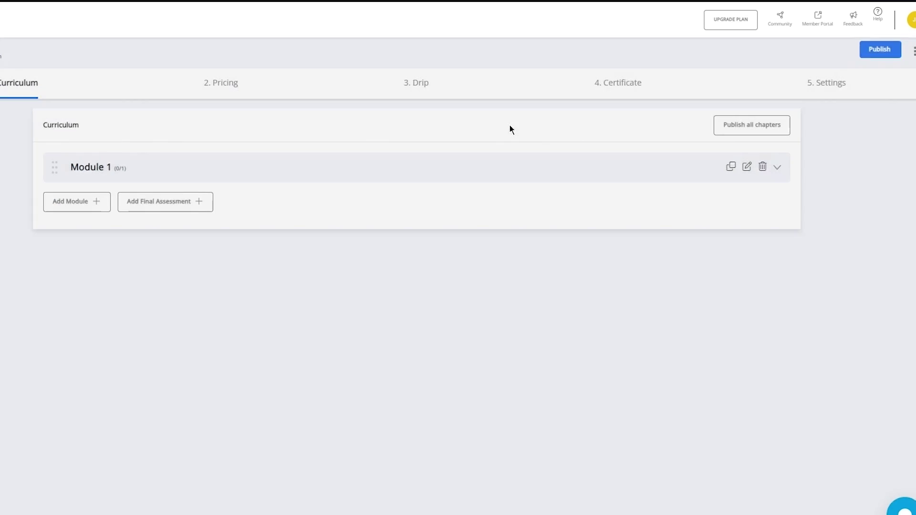
- Expand Module 1 and open Chapter 1's content editor without adding a new chapter
click(110, 168)
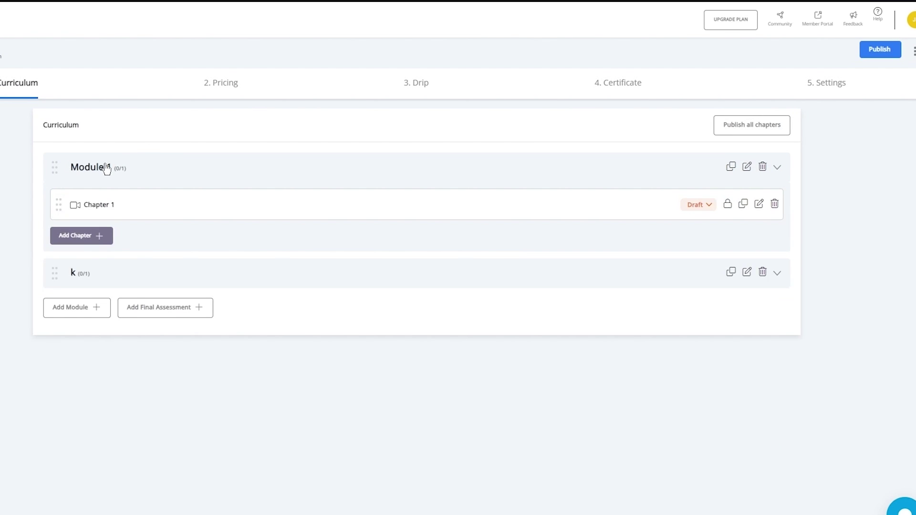
click(93, 234)
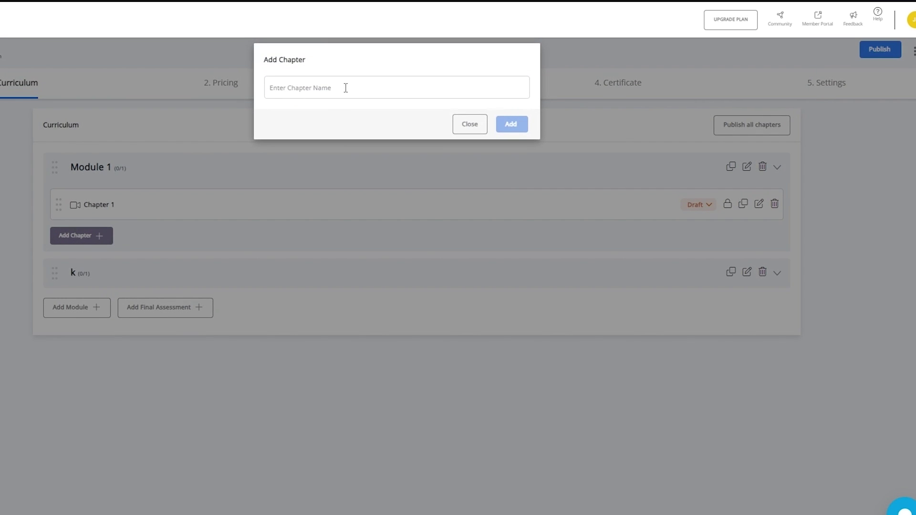
click(469, 125)
click(203, 204)
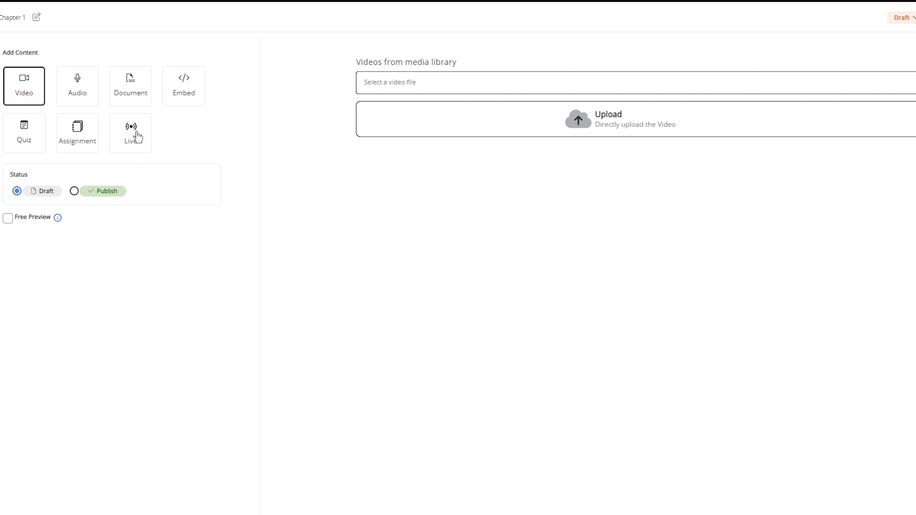
- Make Chapter 1 a document lesson with dsaaaa.pdf uploaded, and save it
click(130, 95)
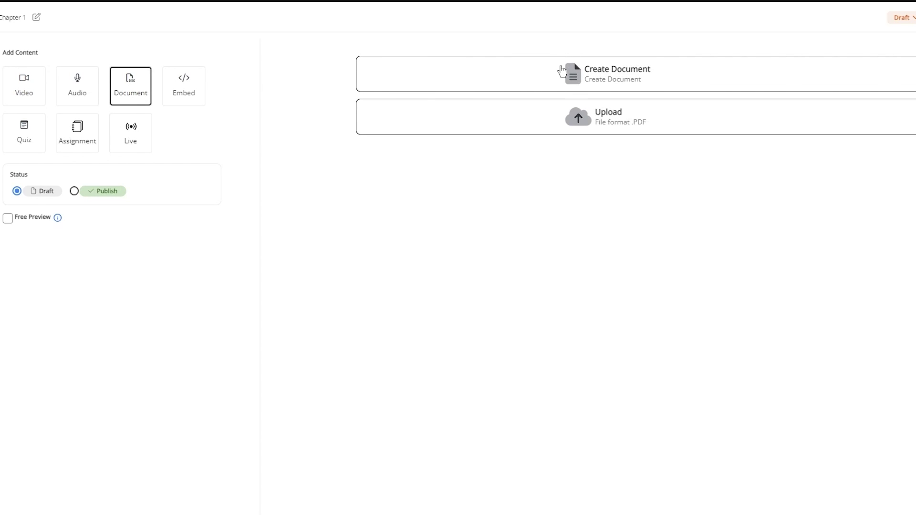
click(587, 125)
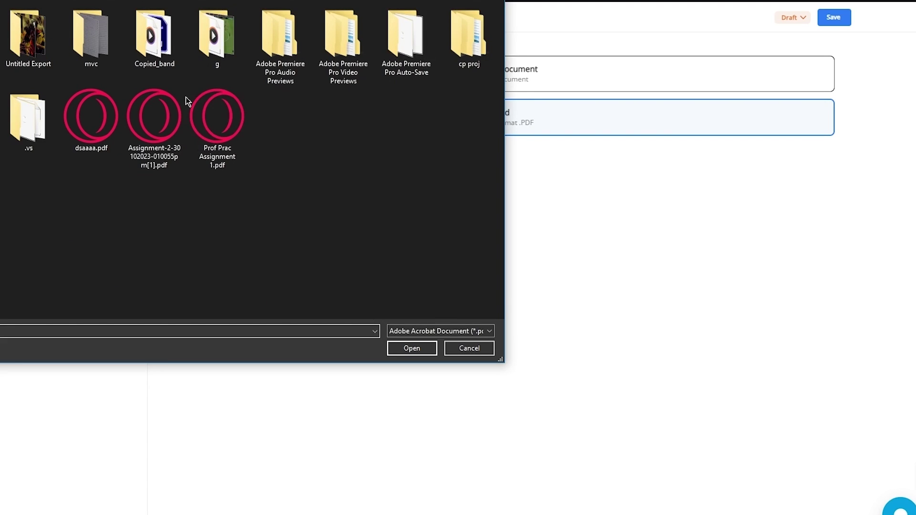
double_click(92, 115)
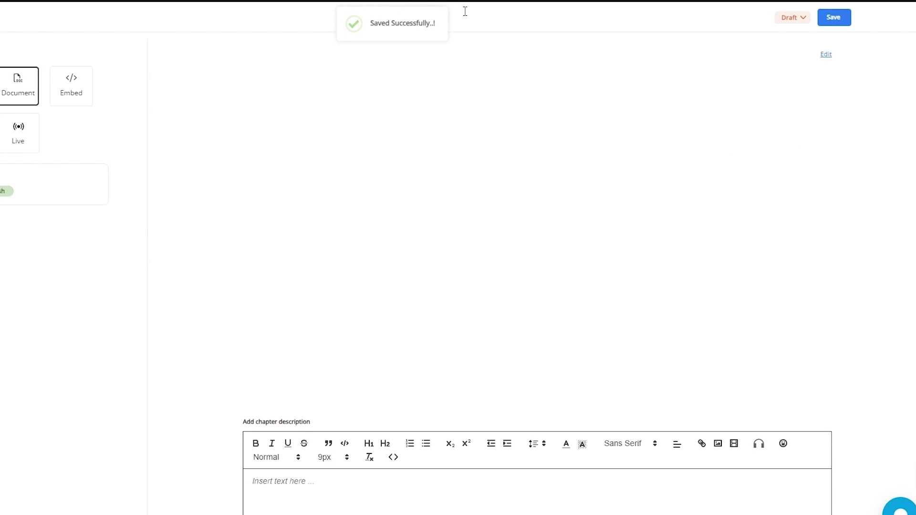
scroll(677, 291, down, 2)
scroll(677, 289, up, 1)
scroll(676, 290, up, 1)
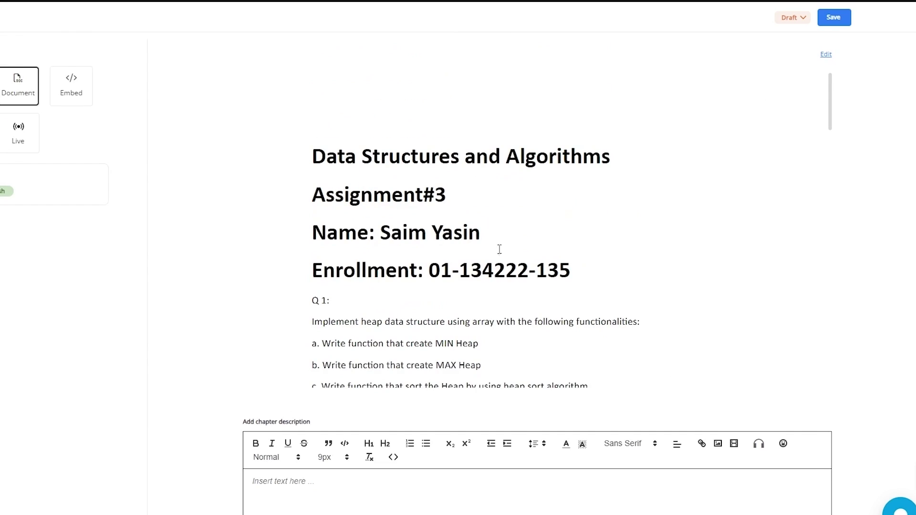
scroll(480, 245, down, 10)
scroll(800, 301, down, 2)
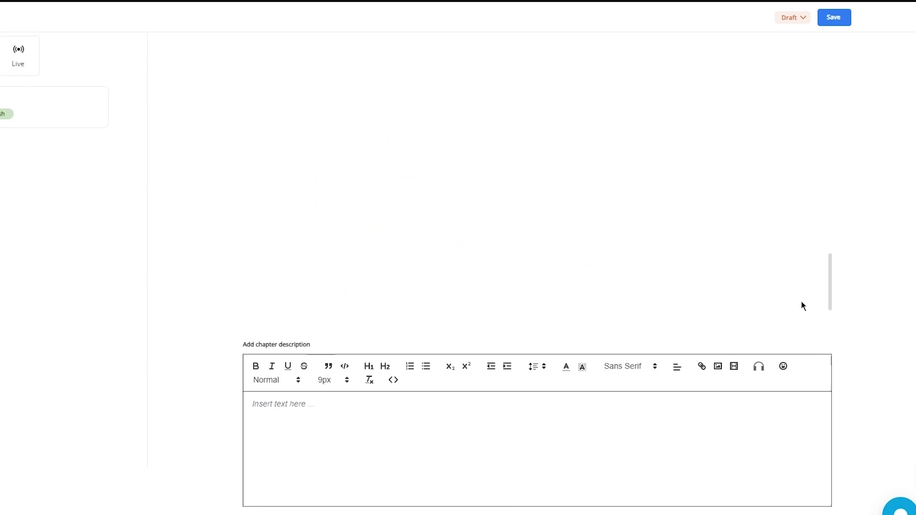
click(834, 18)
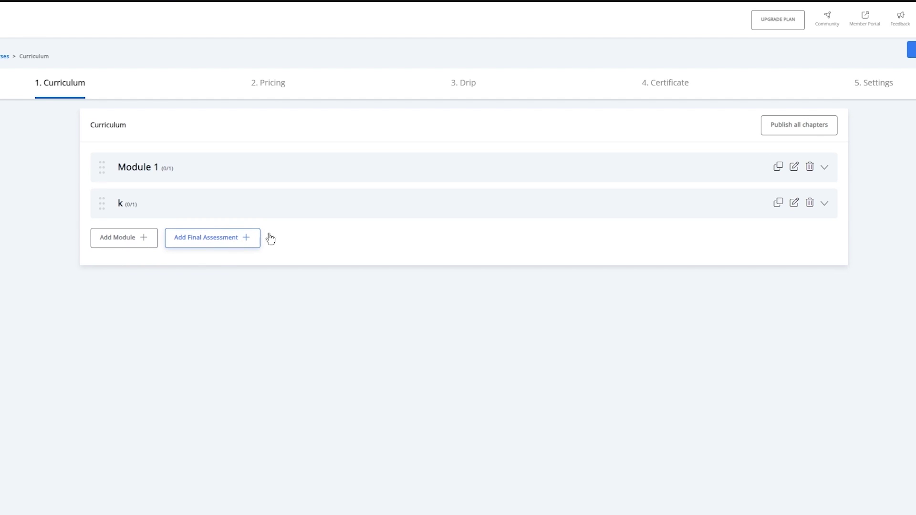
- Dismiss a new-module dialog and leave module k's name unchanged
click(135, 239)
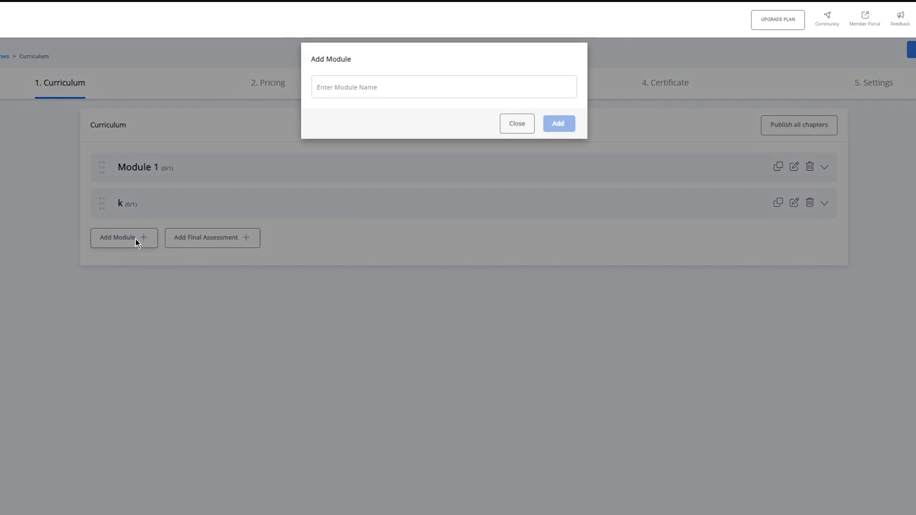
click(512, 125)
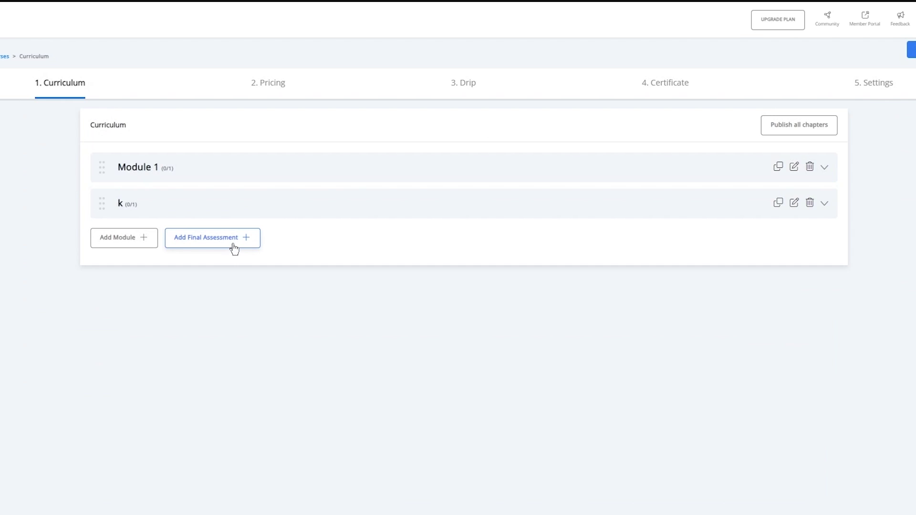
click(803, 205)
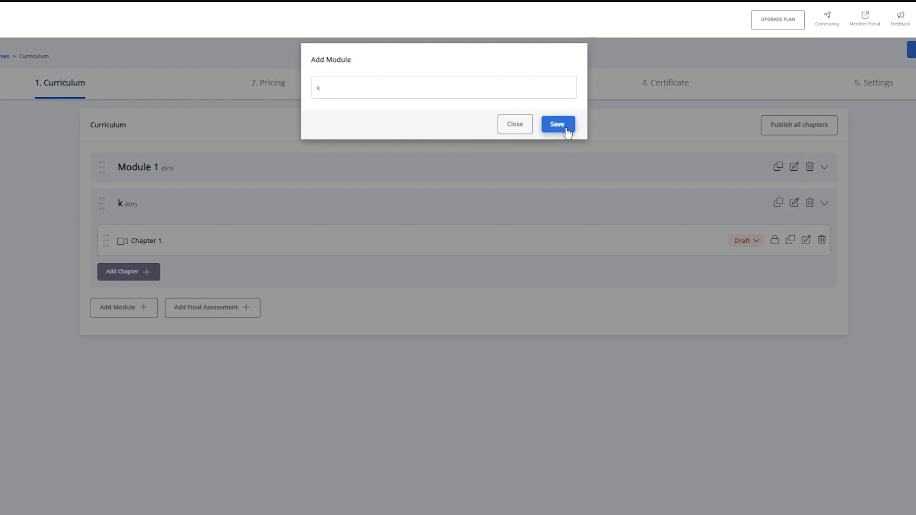
click(564, 125)
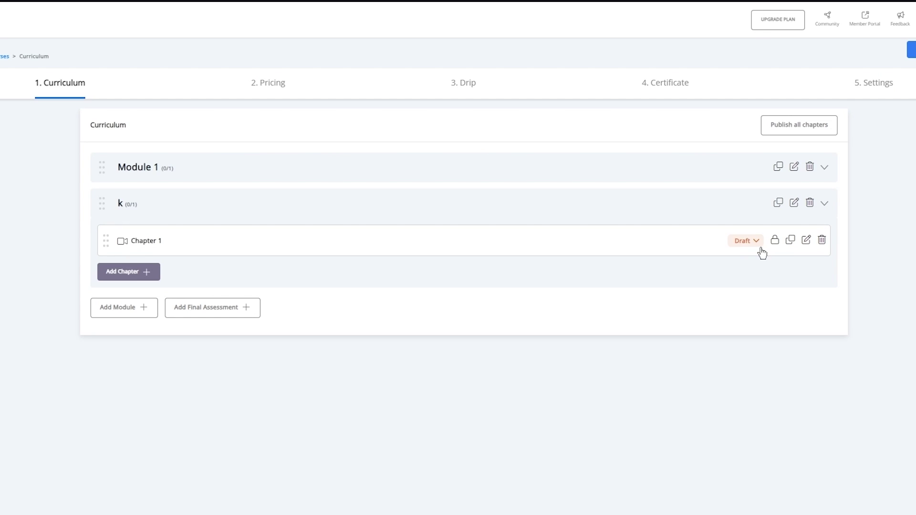
- Delete module k's Chapter 1, then delete module k itself
click(821, 240)
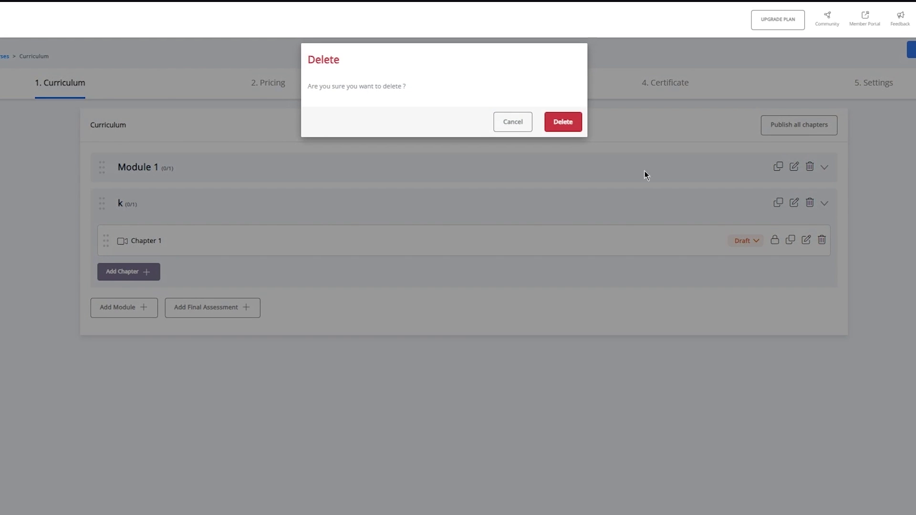
click(568, 124)
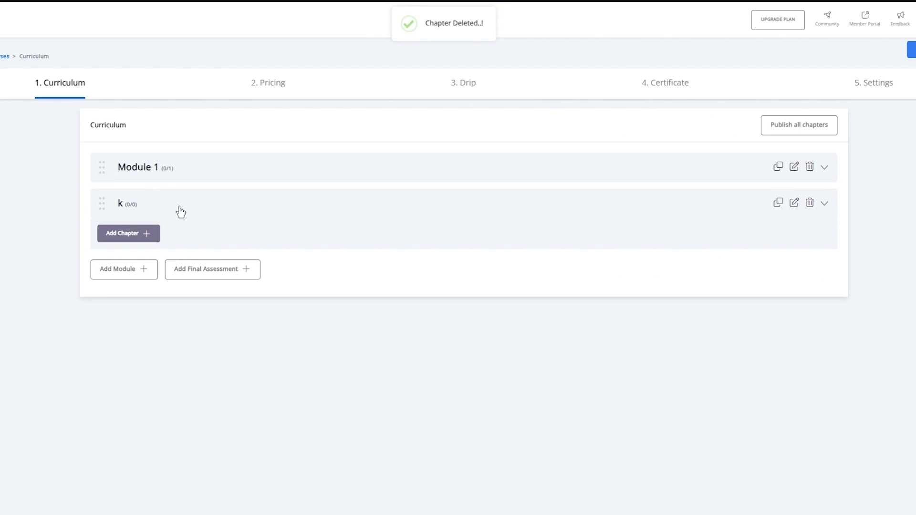
click(810, 204)
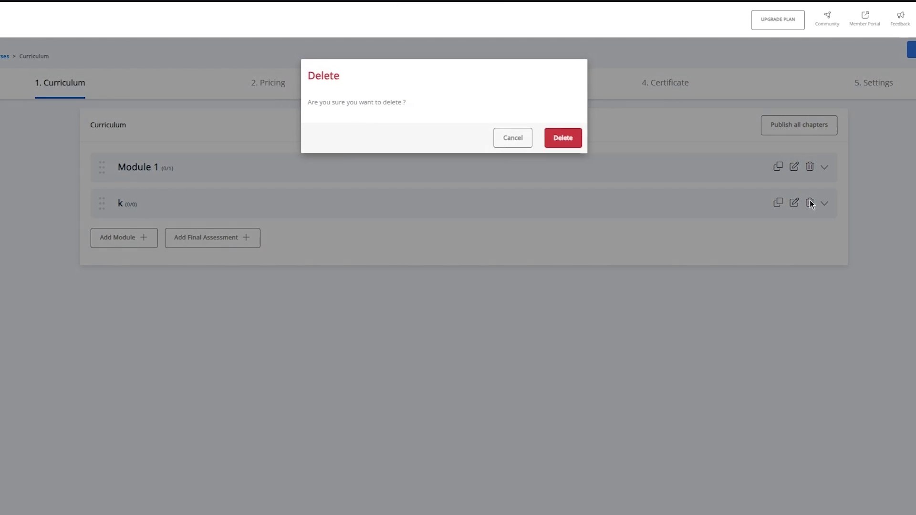
click(561, 139)
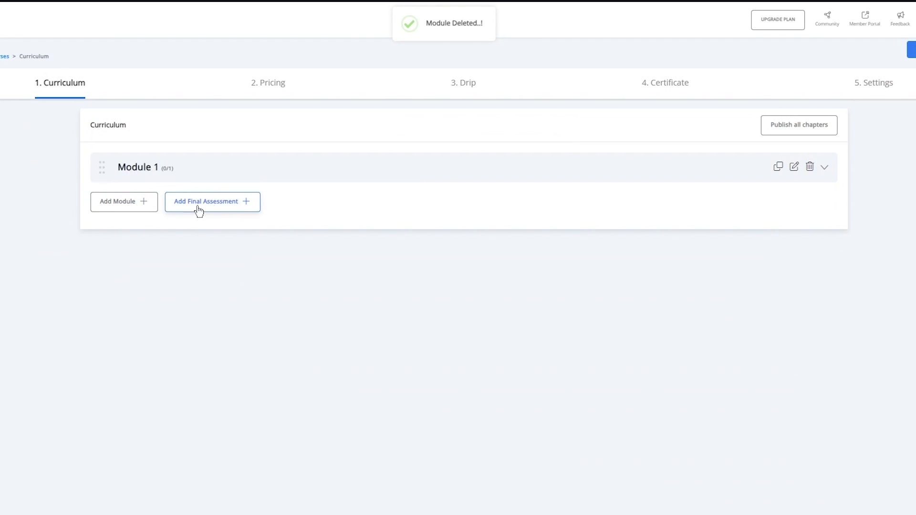
- Publish all chapters so Module 1 shows 1/1, then go to the Pricing step
click(776, 125)
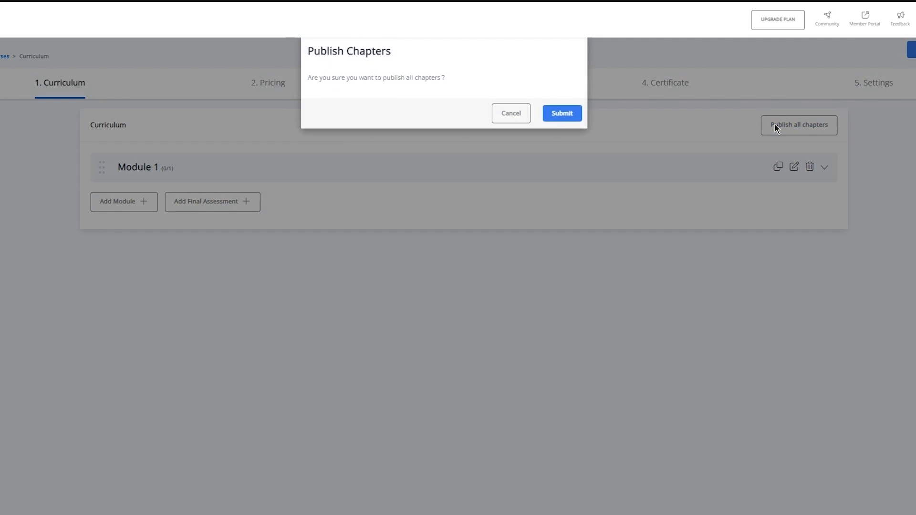
click(551, 112)
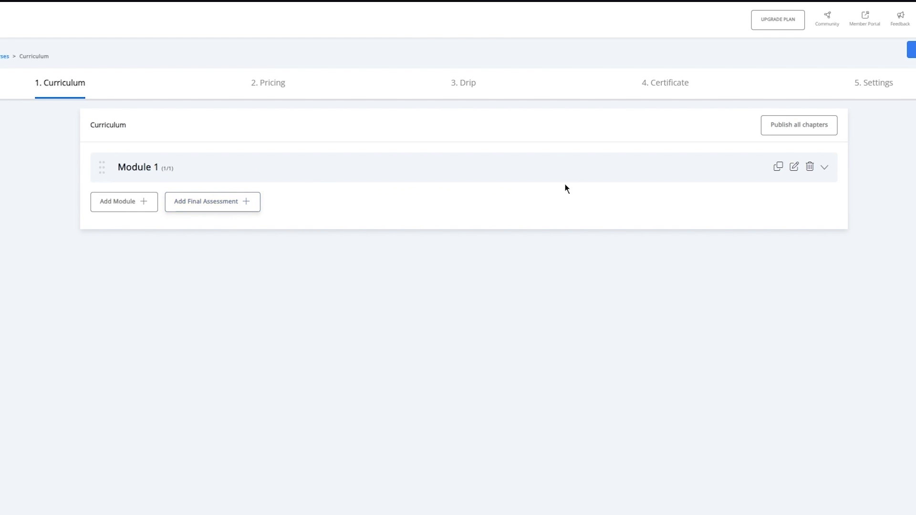
click(825, 167)
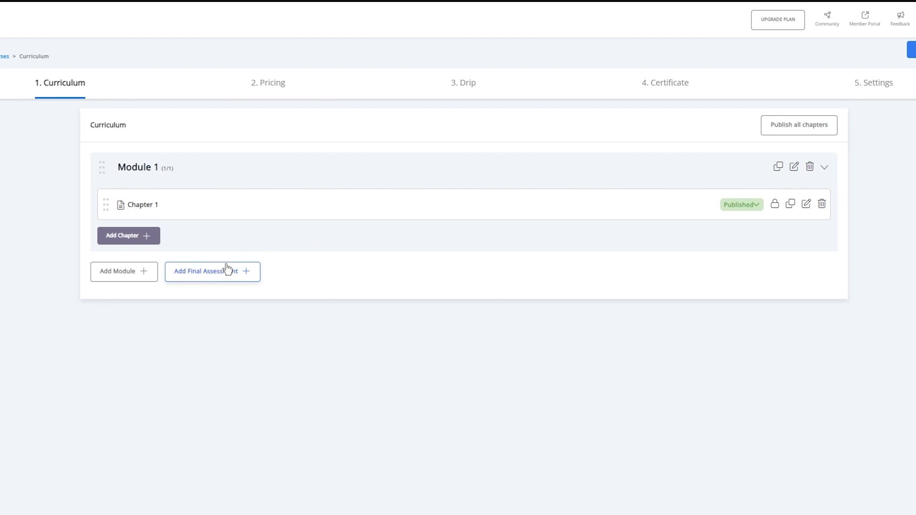
click(279, 85)
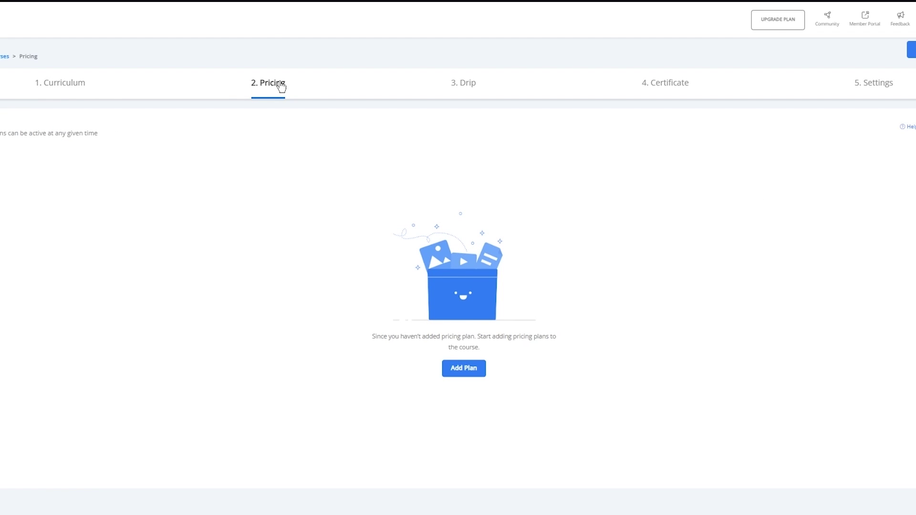
- Add a free pricing plan named nh and make it the default price
click(460, 368)
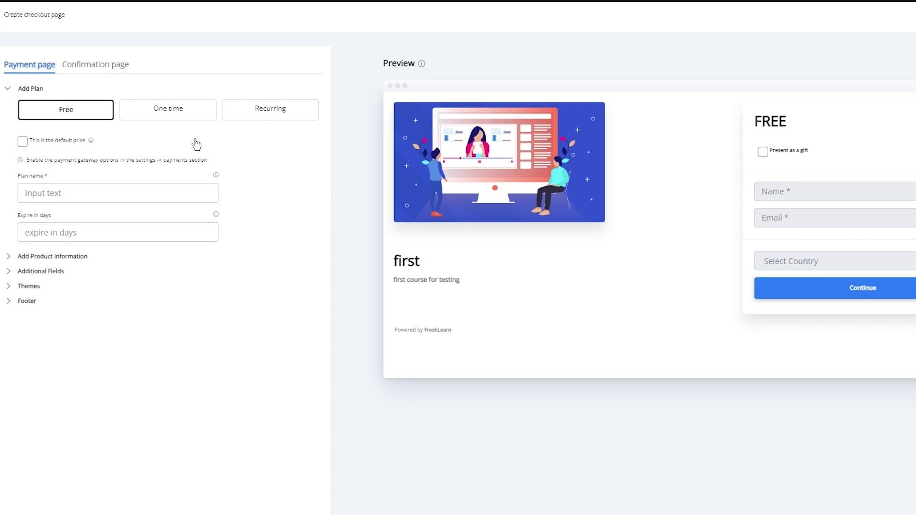
click(173, 115)
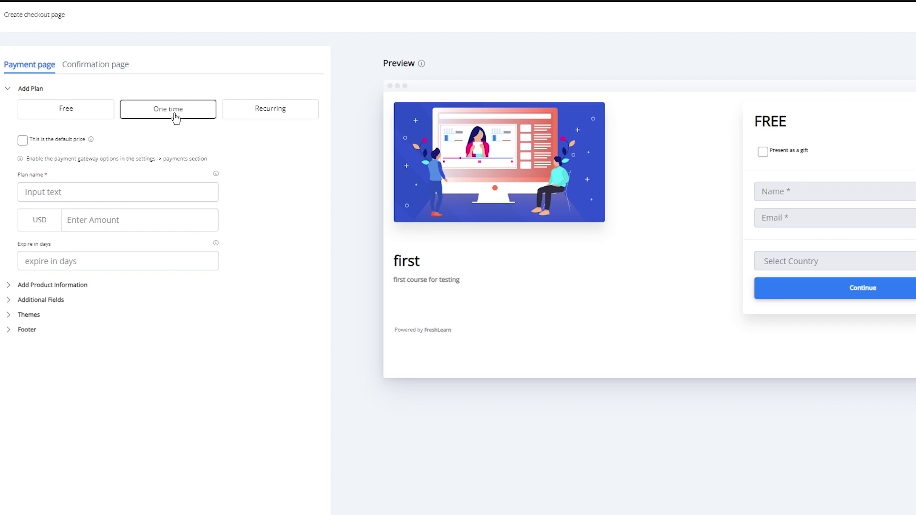
click(77, 108)
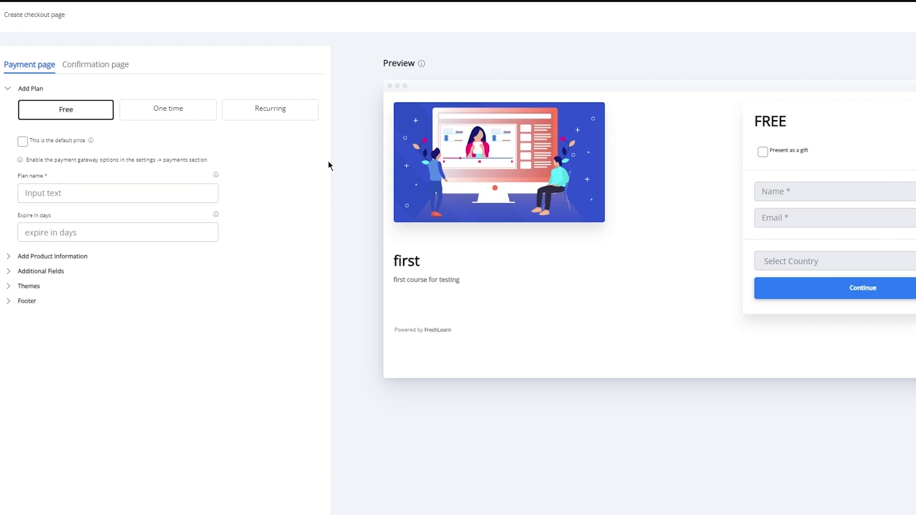
click(182, 119)
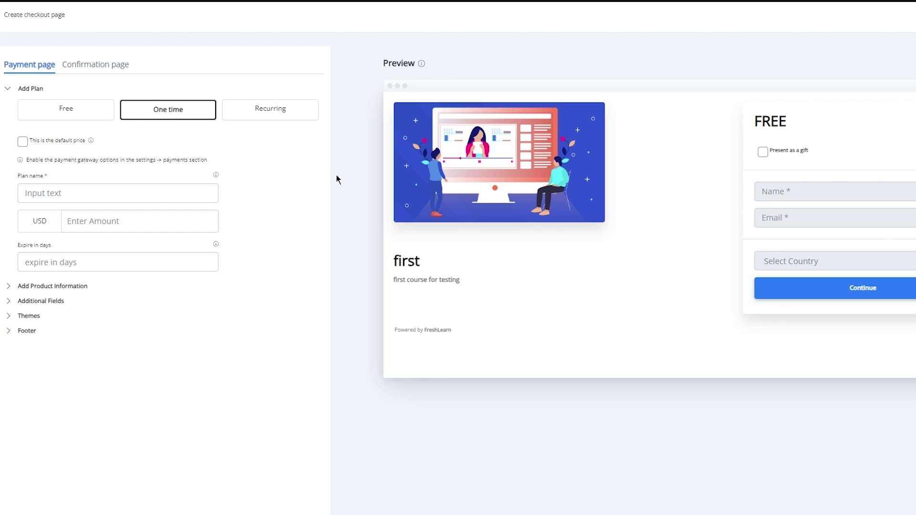
click(289, 115)
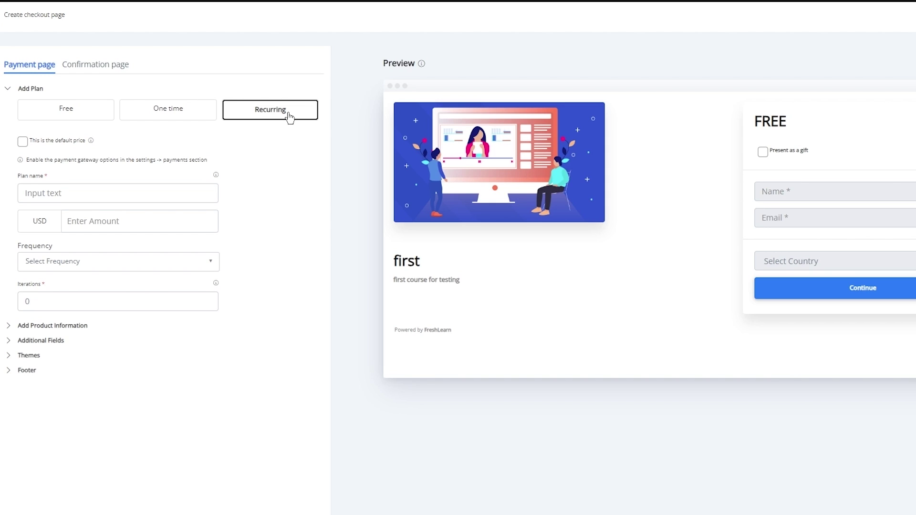
click(65, 109)
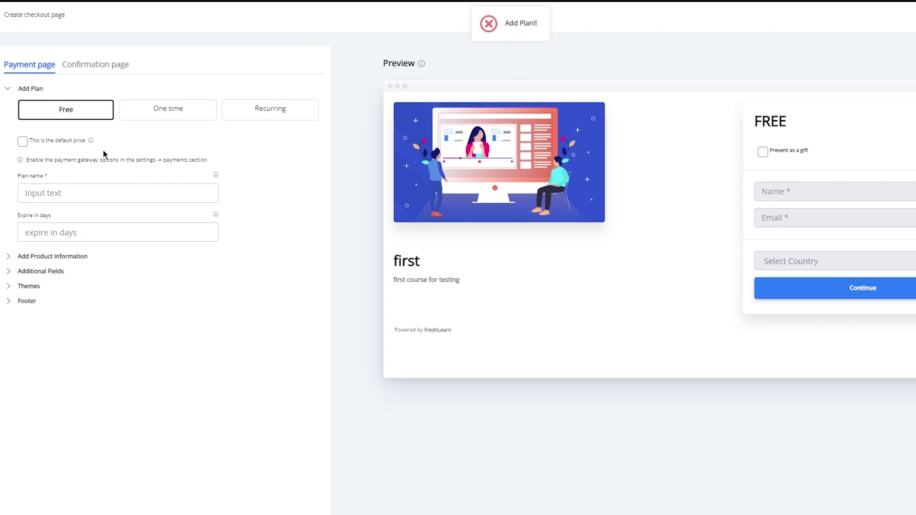
click(48, 142)
click(52, 194)
text(nh)
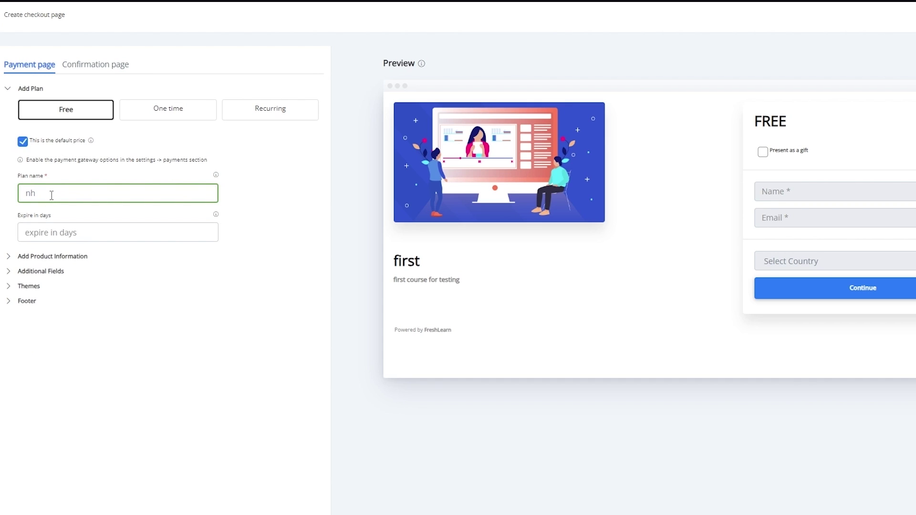
click(68, 229)
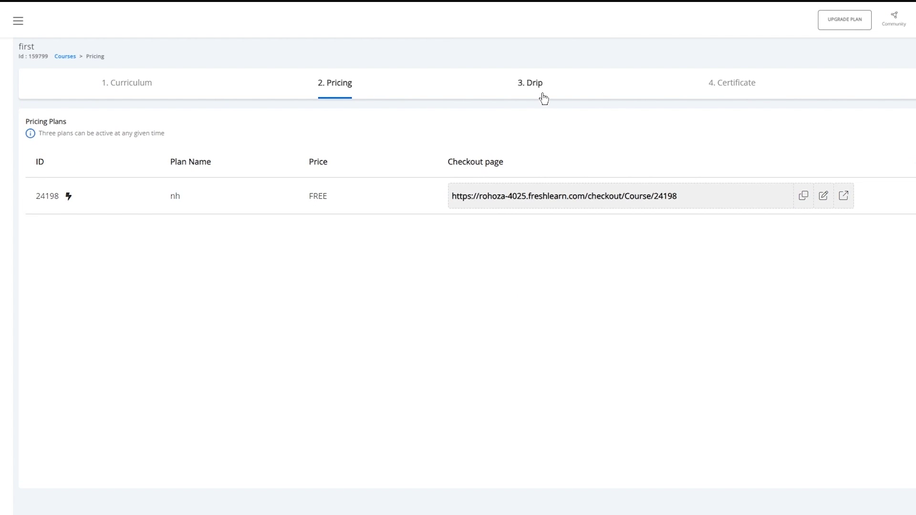
- View the Drip step, which requires a paid plan, then the empty Certificate step
click(528, 85)
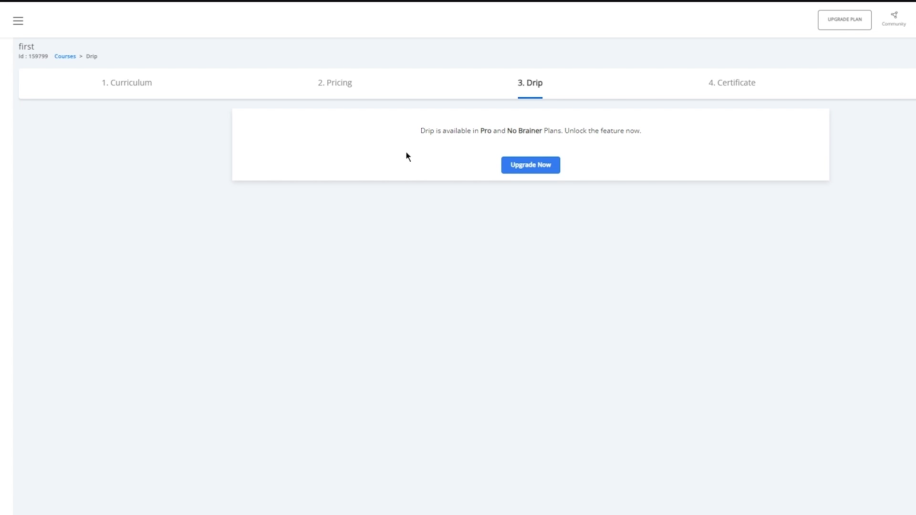
click(724, 86)
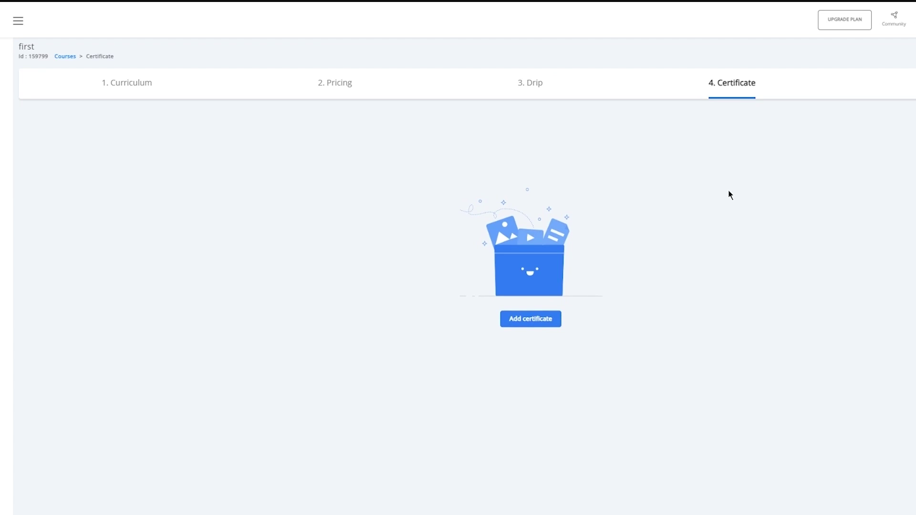
- Add a completion certificate to the course using the cream FreshLearn template
click(526, 327)
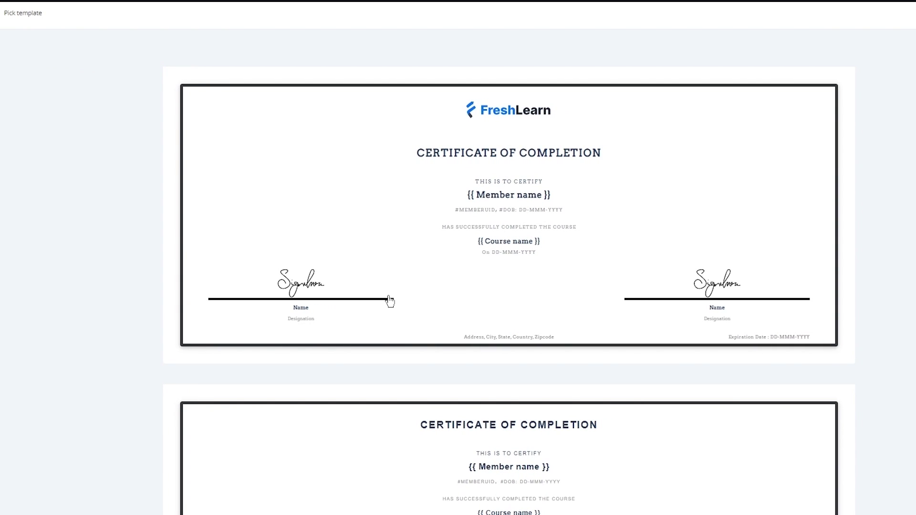
scroll(600, 262, down, 10)
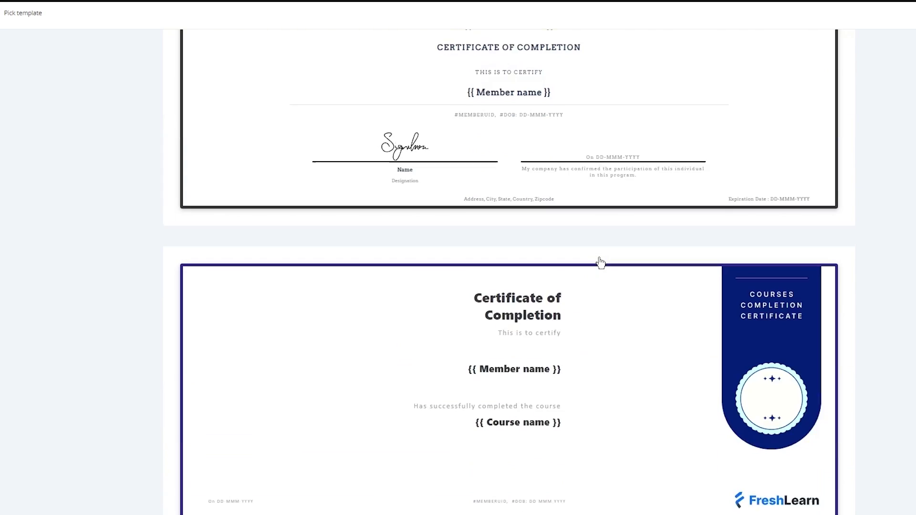
scroll(601, 263, down, 5)
click(722, 290)
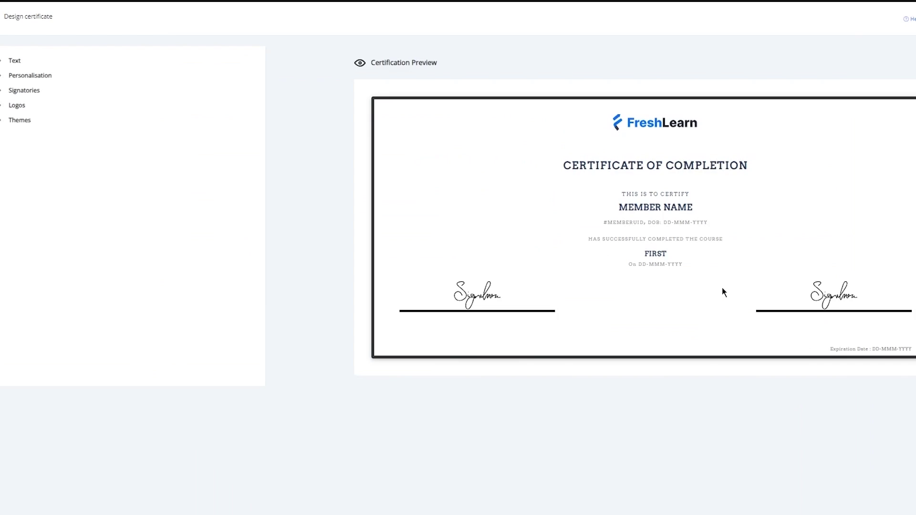
click(3, 9)
click(505, 318)
scroll(379, 330, down, 8)
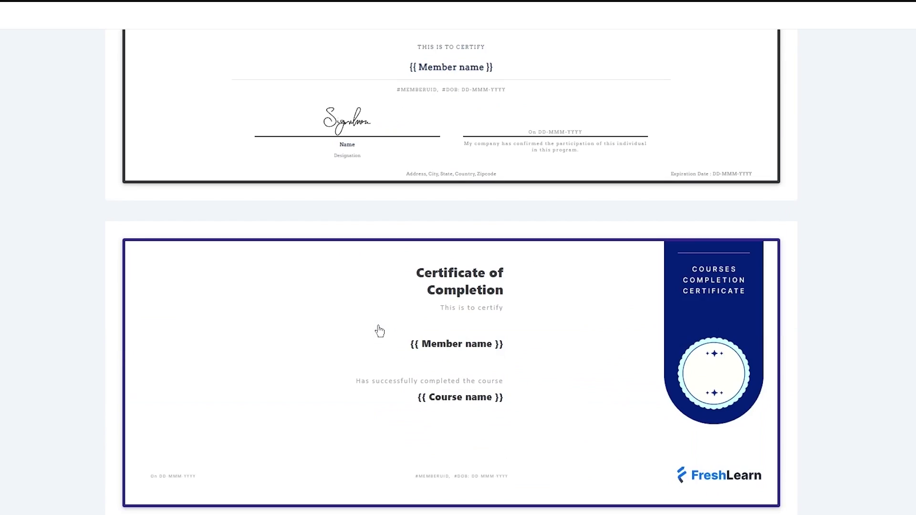
scroll(379, 330, up, 15)
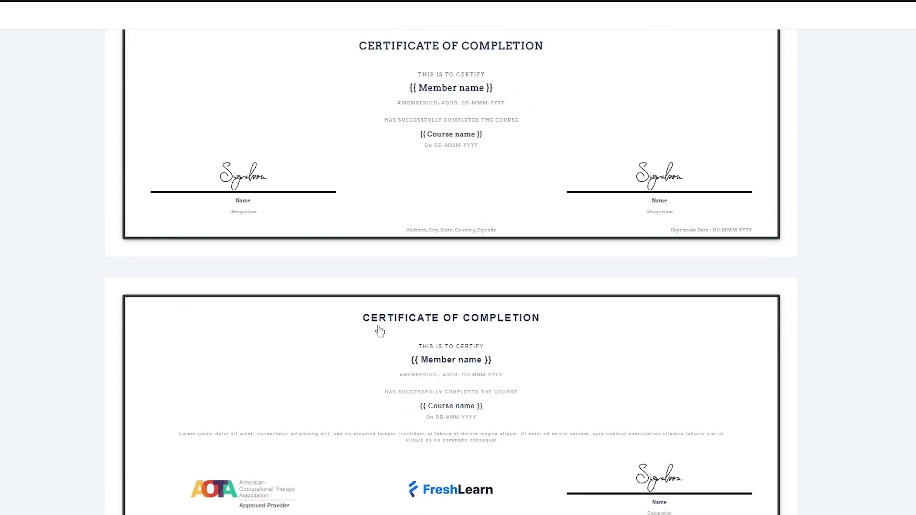
scroll(379, 330, down, 10)
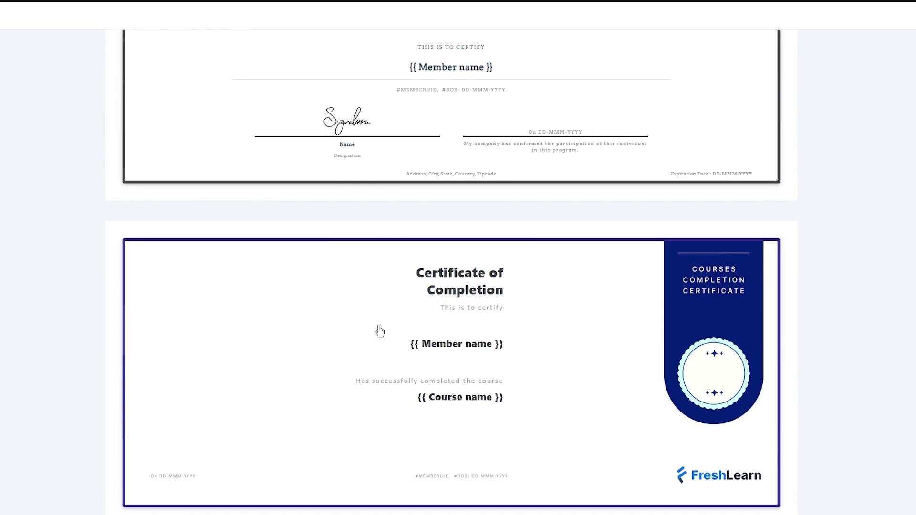
scroll(380, 330, down, 8)
click(471, 238)
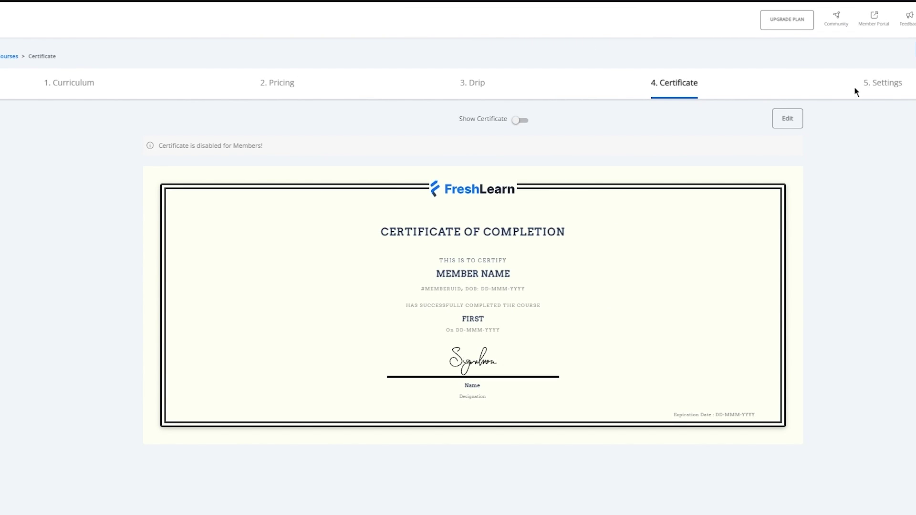
- In the course's Gamification settings, change the chapter-completion reward from 0 to 1000 points and save
click(881, 93)
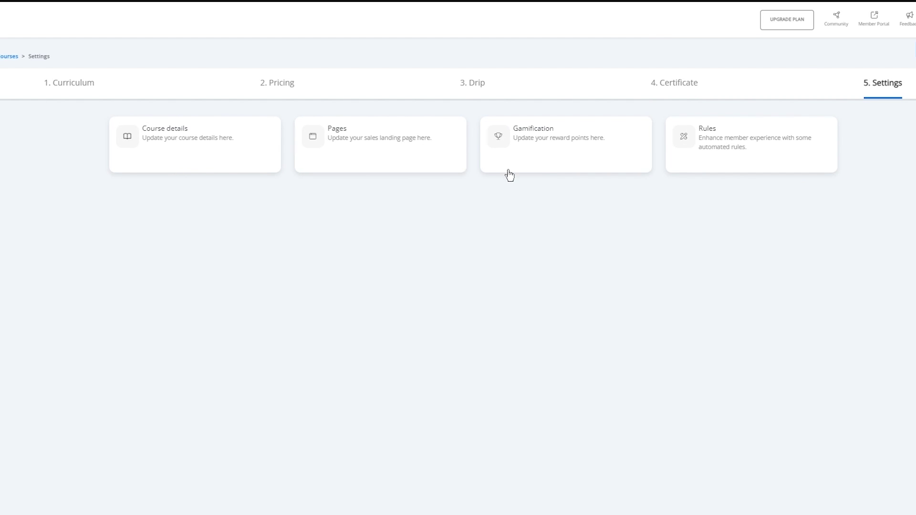
click(552, 167)
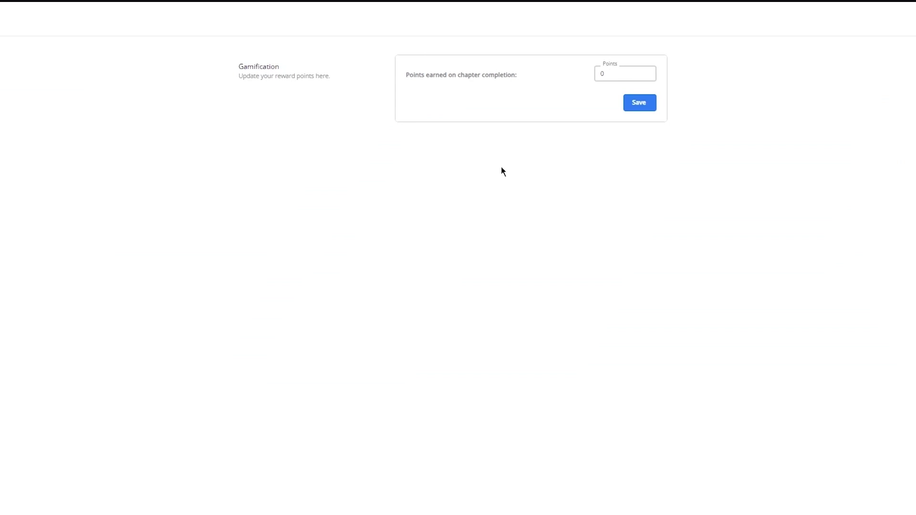
click(622, 74)
key(BackSpace)
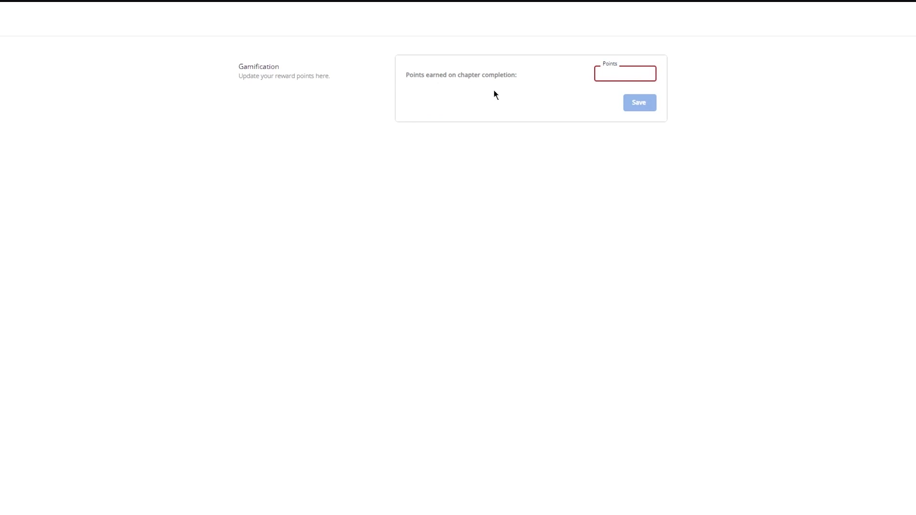
text(1000)
click(645, 104)
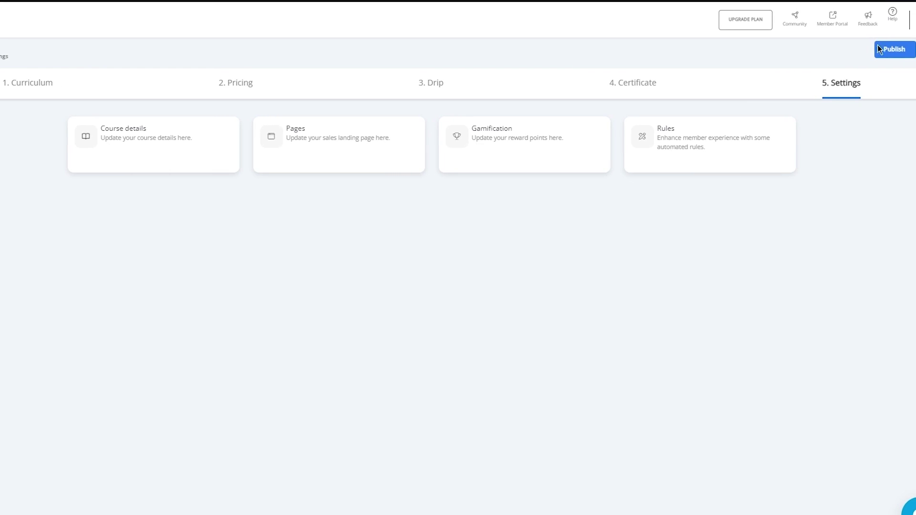
- Publish the course 'first' and dismiss the Share Course dialog
click(901, 56)
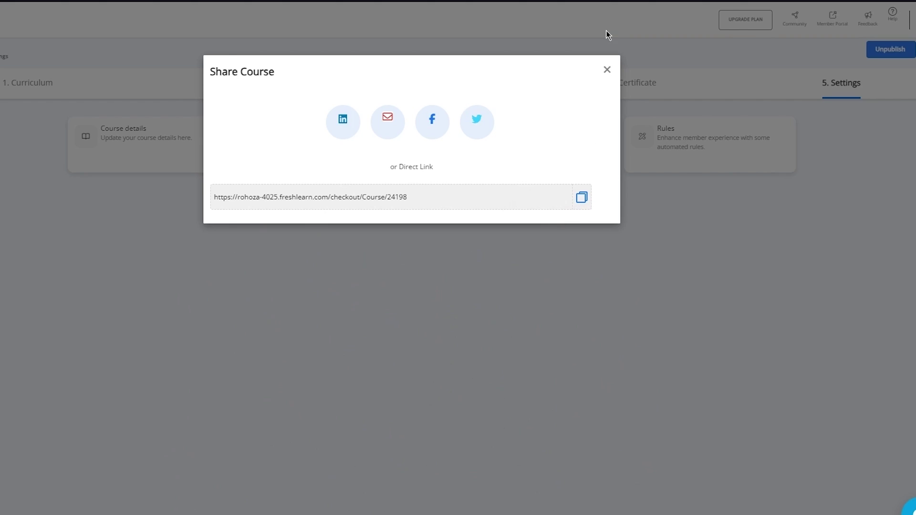
click(607, 70)
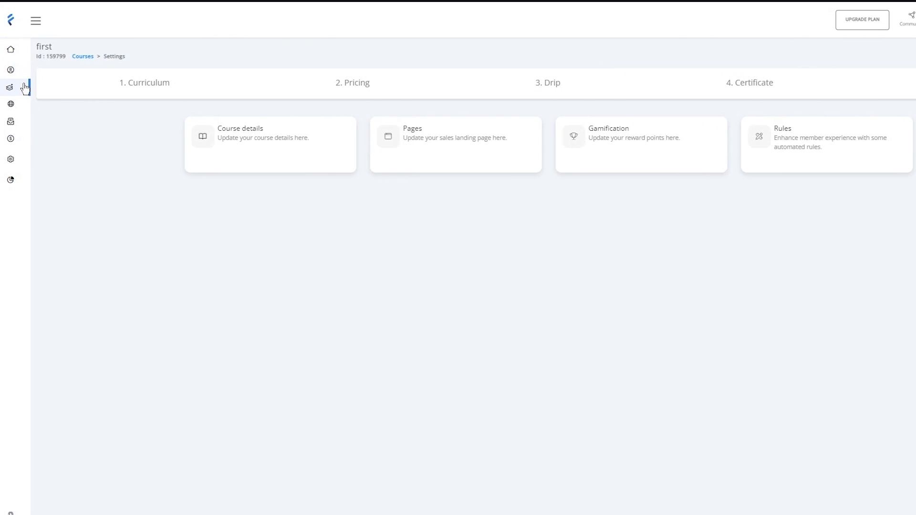
- Return to the dashboard and go to Products > Digital Download
click(10, 50)
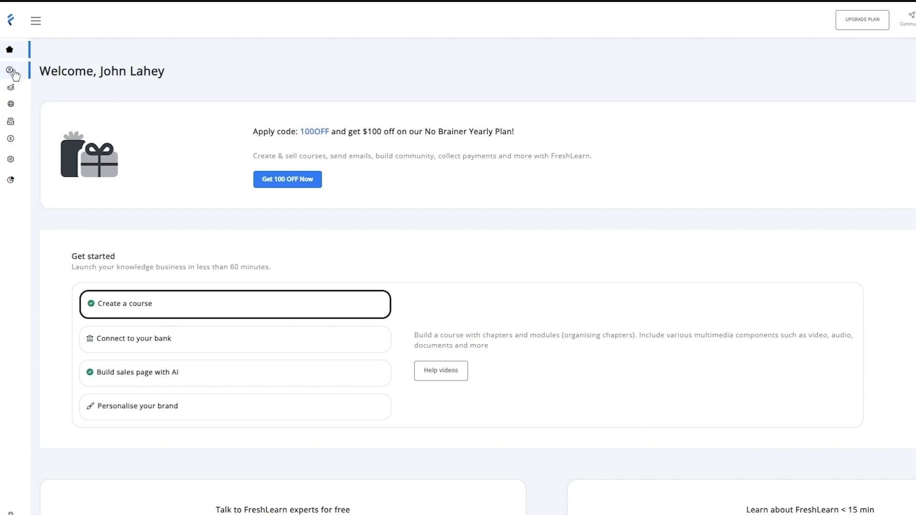
click(15, 95)
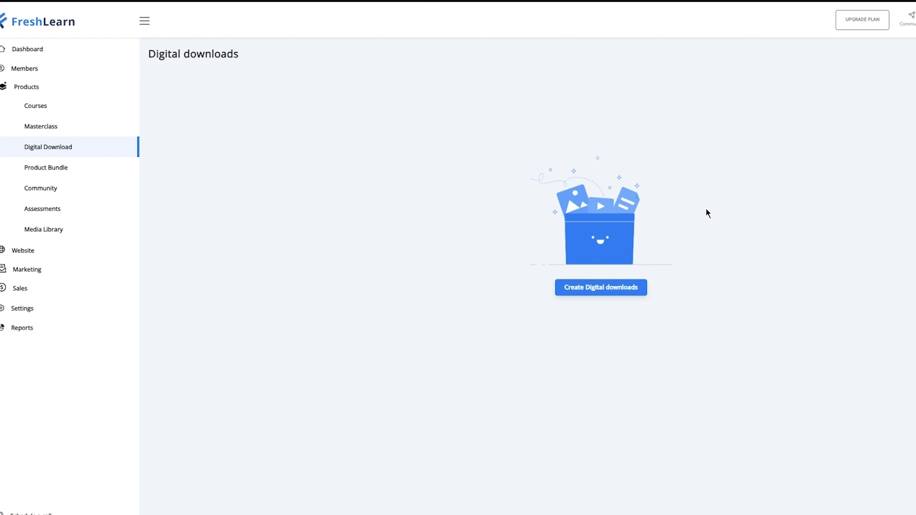
- Start a new digital download titled 'test' and assign the only available author
click(579, 286)
click(520, 107)
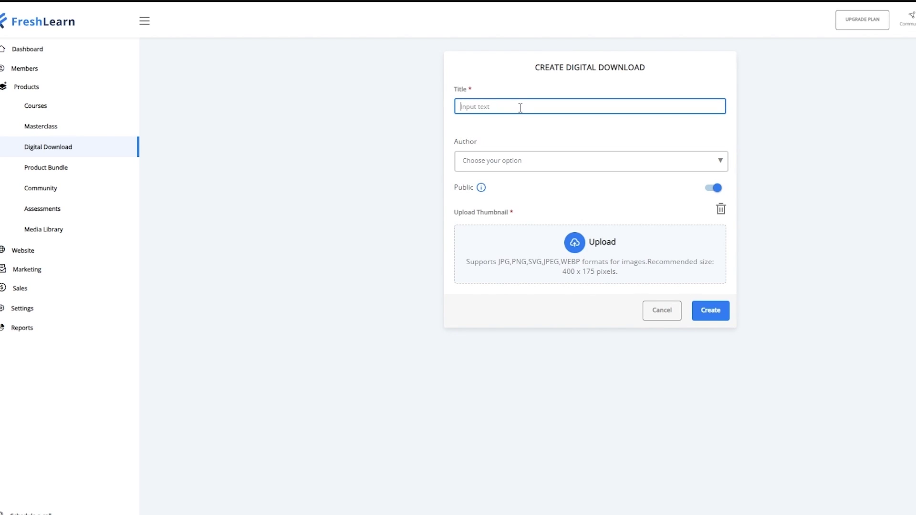
text(test)
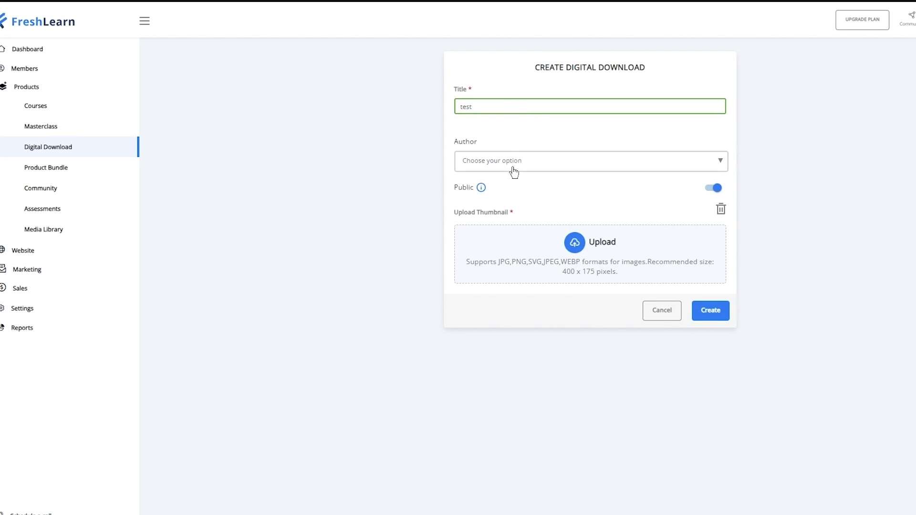
click(510, 165)
click(531, 215)
click(386, 174)
- Use DSC06495.jpg from the Untitled Export folder as the thumbnail and create the download
click(574, 241)
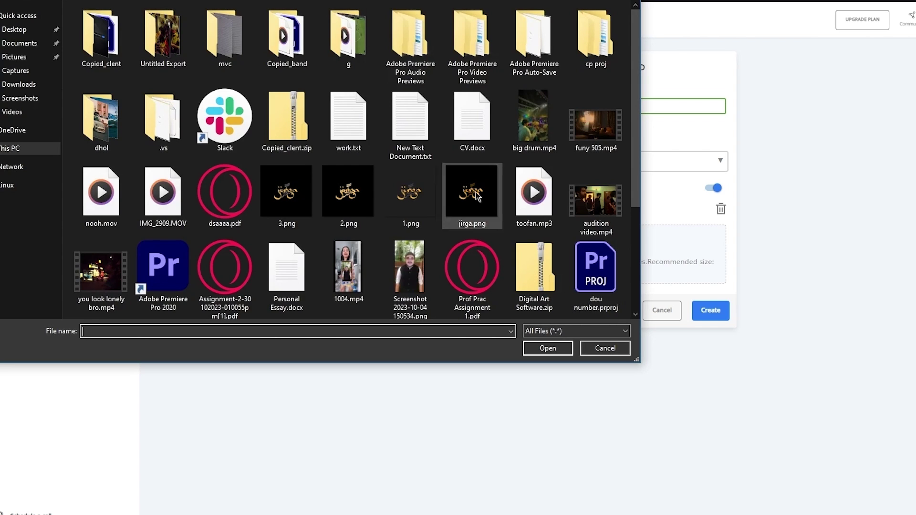
click(233, 195)
double_click(233, 195)
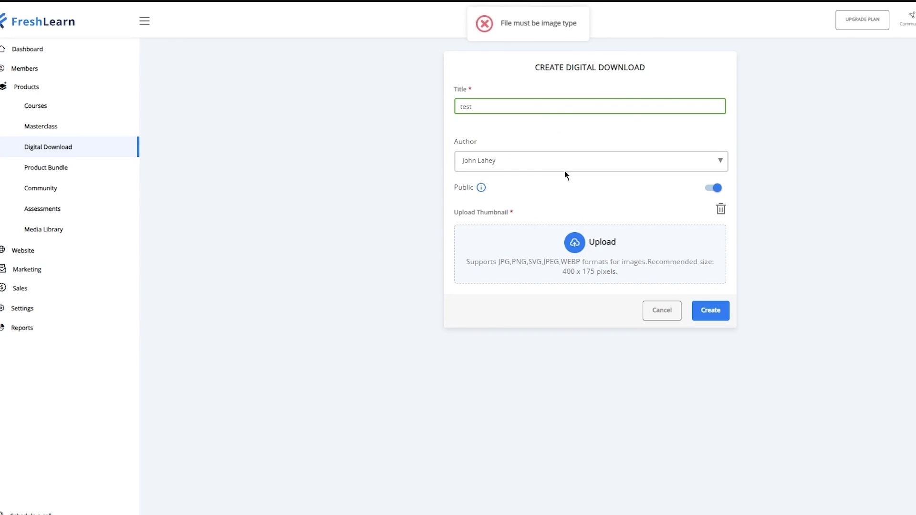
click(613, 244)
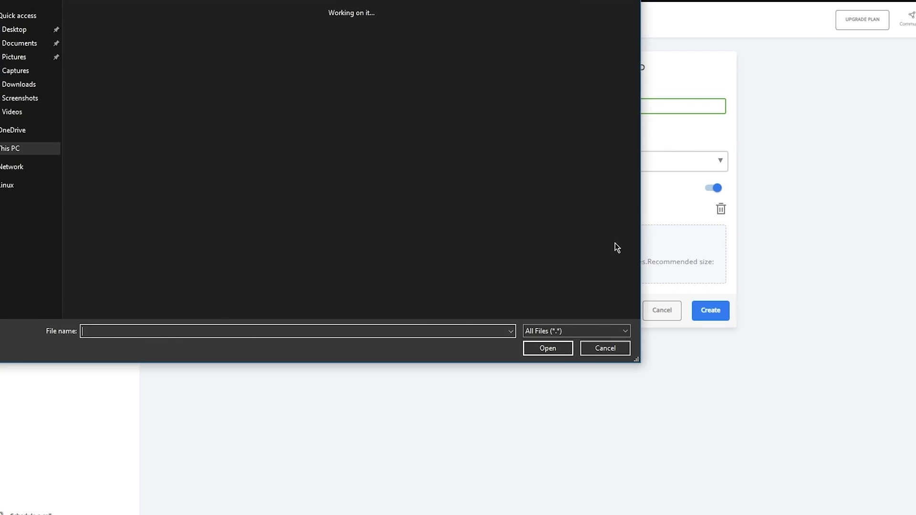
click(601, 330)
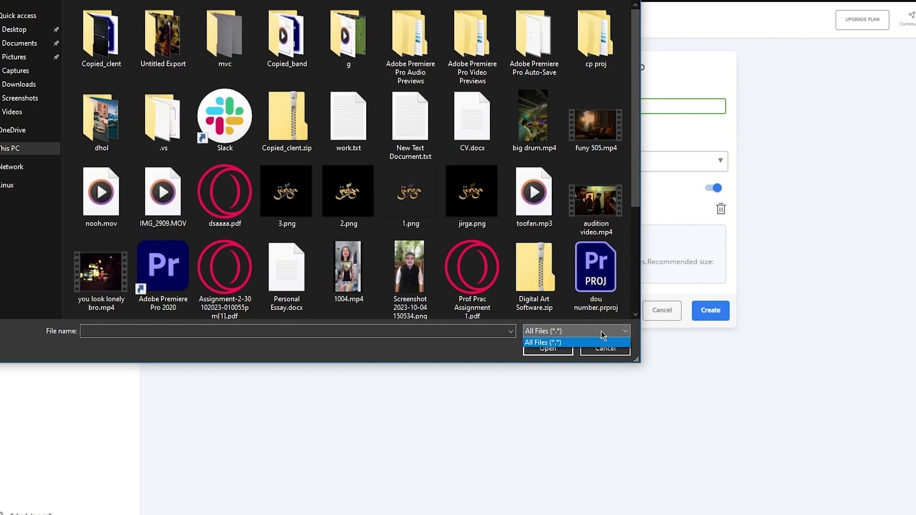
click(617, 350)
click(616, 350)
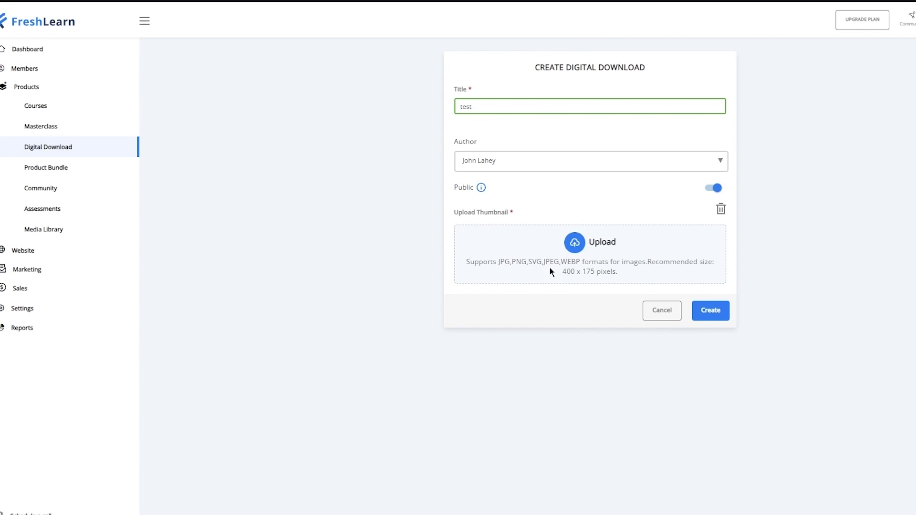
click(584, 165)
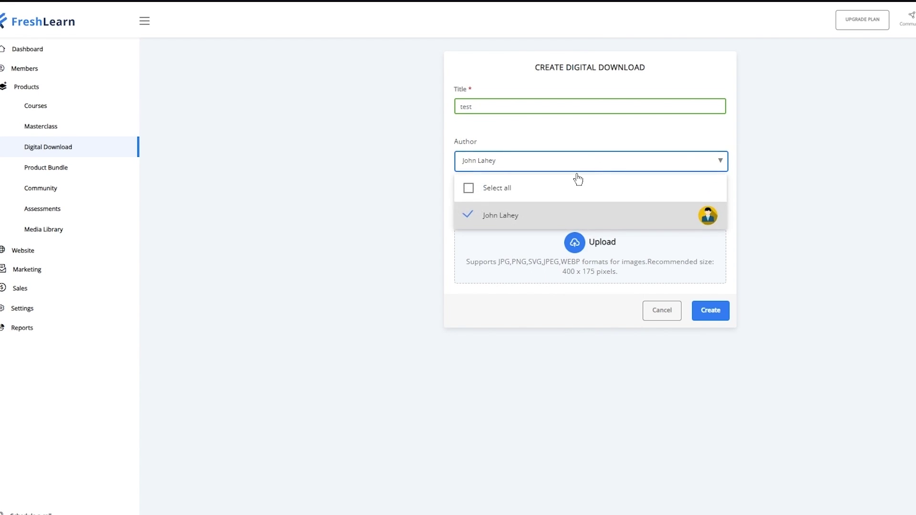
click(587, 256)
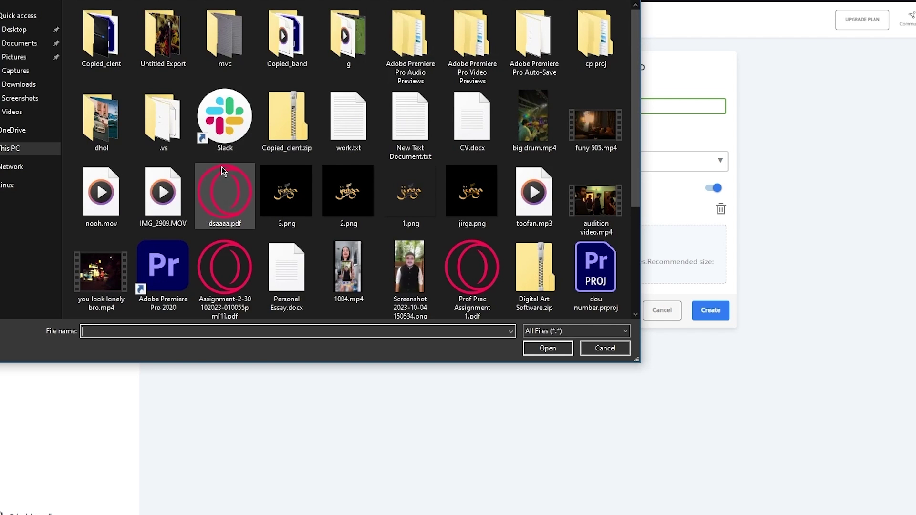
double_click(181, 45)
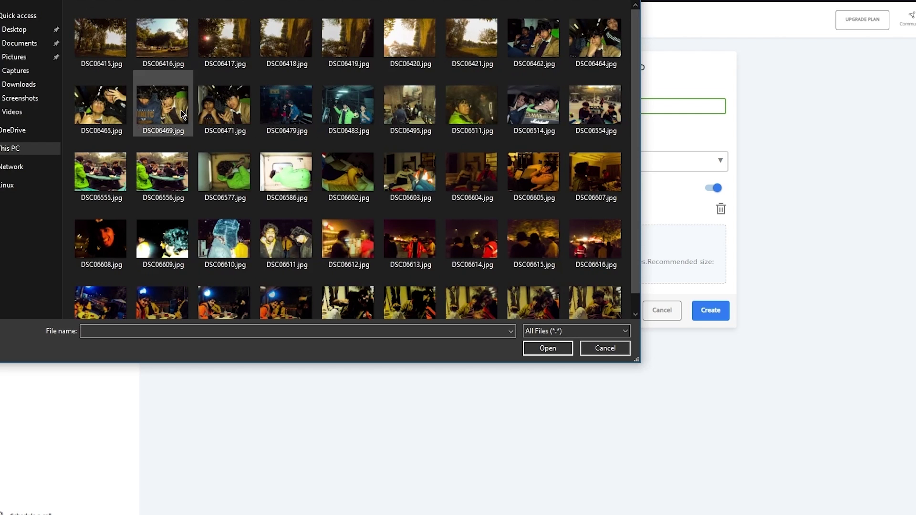
double_click(423, 110)
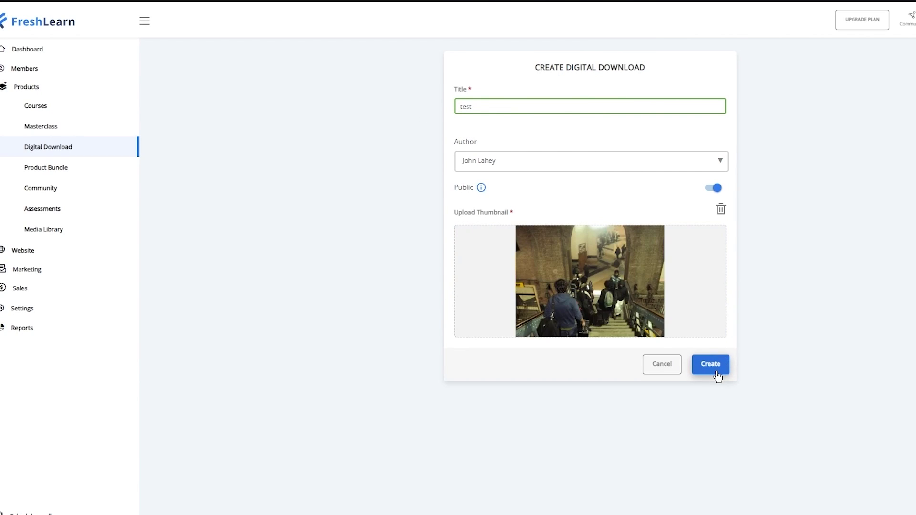
click(716, 371)
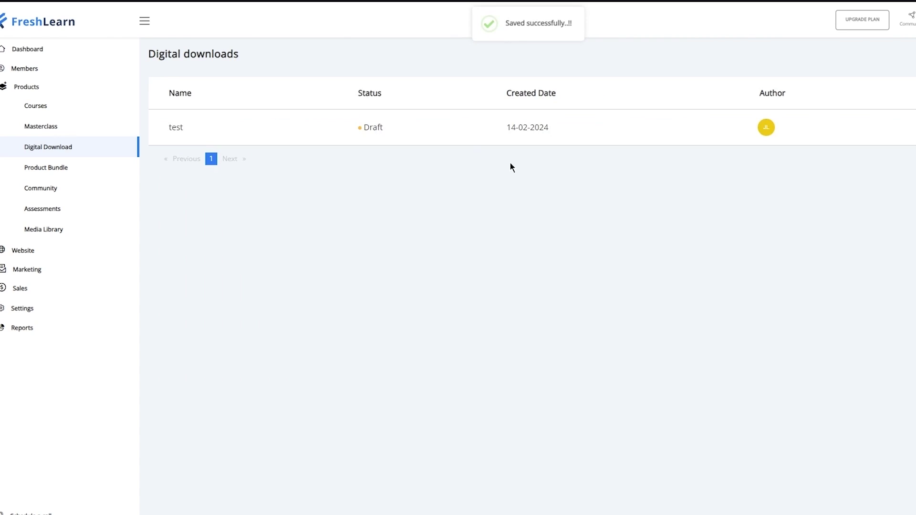
- Open the 'test' download's edit page and save its Digital download 1 settings
click(398, 135)
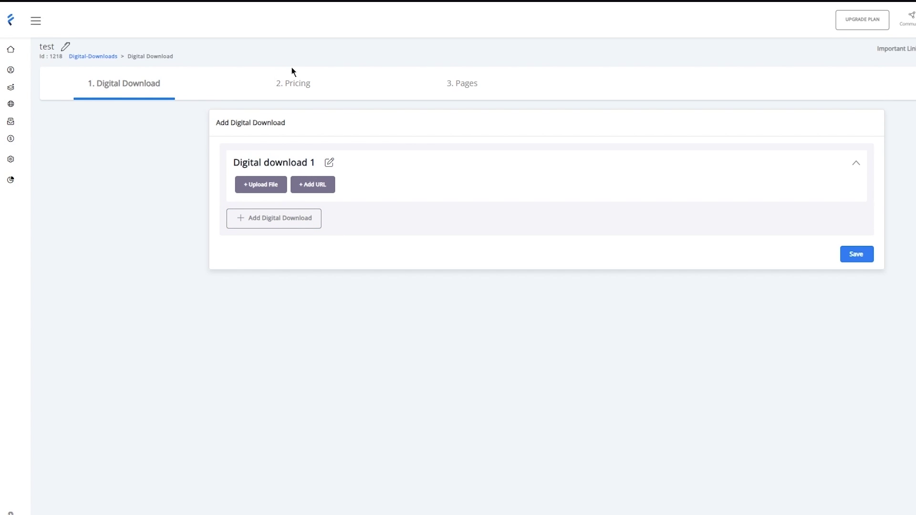
click(854, 257)
- Add a free pricing plan named 'jj' to the test download and view its Confirmation page
click(302, 87)
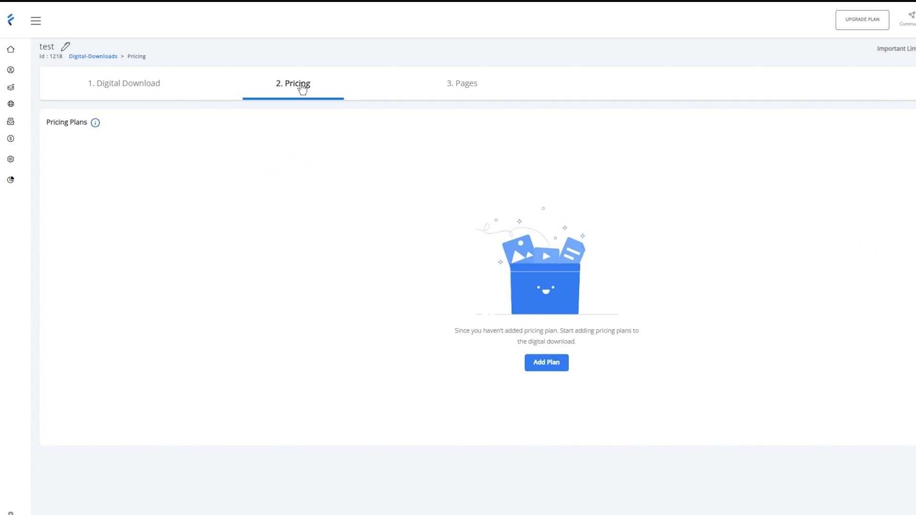
click(548, 370)
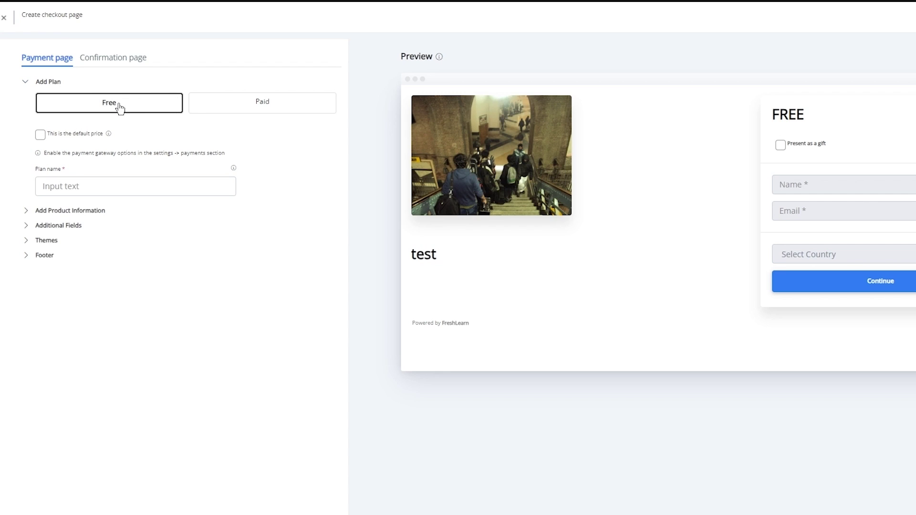
click(243, 106)
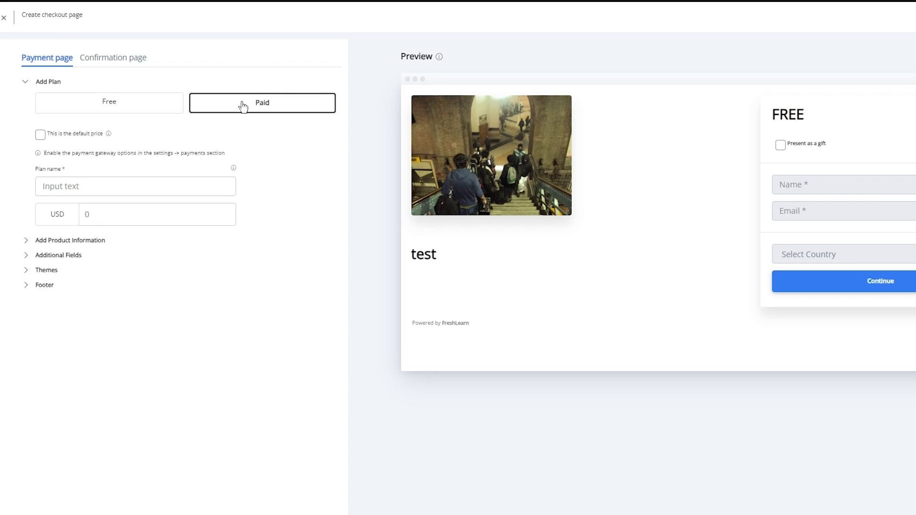
click(83, 180)
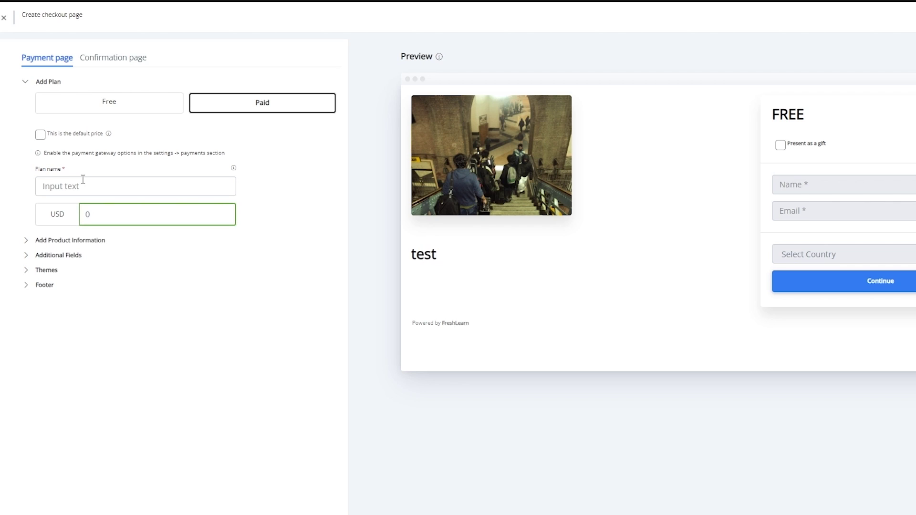
click(105, 212)
click(101, 95)
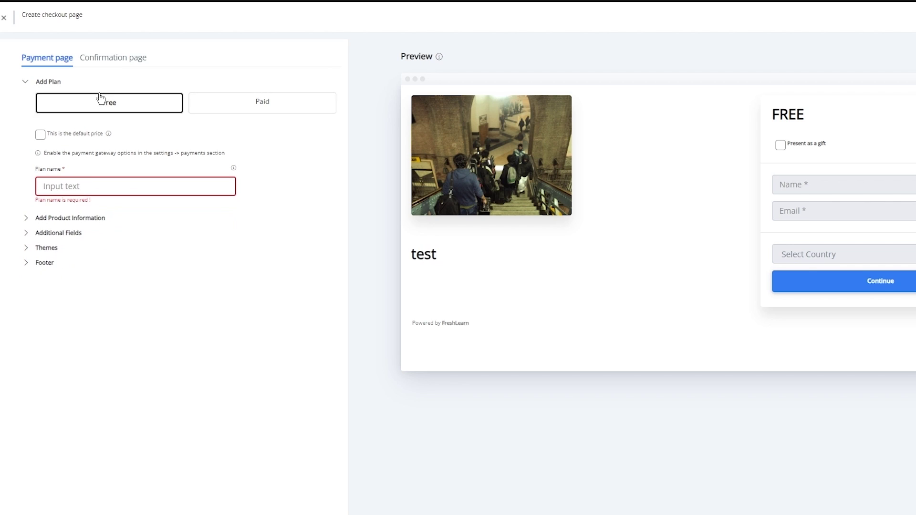
text(jj)
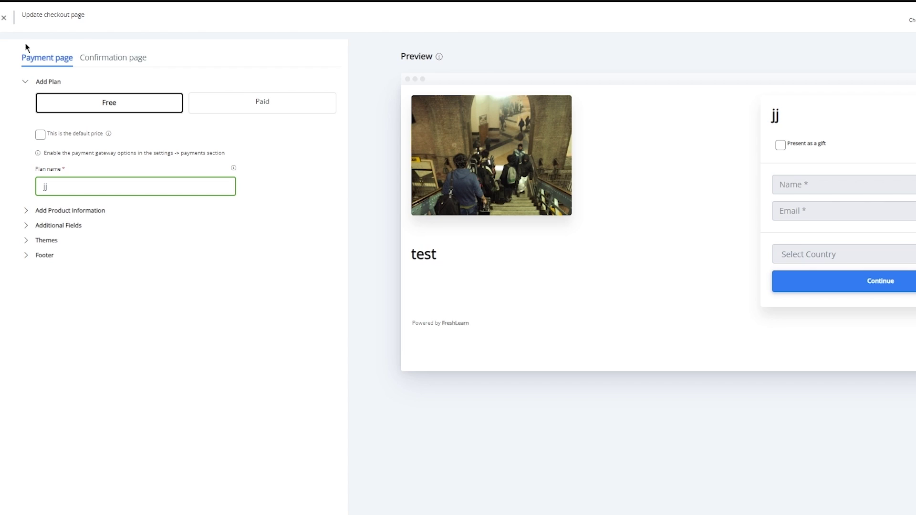
click(114, 64)
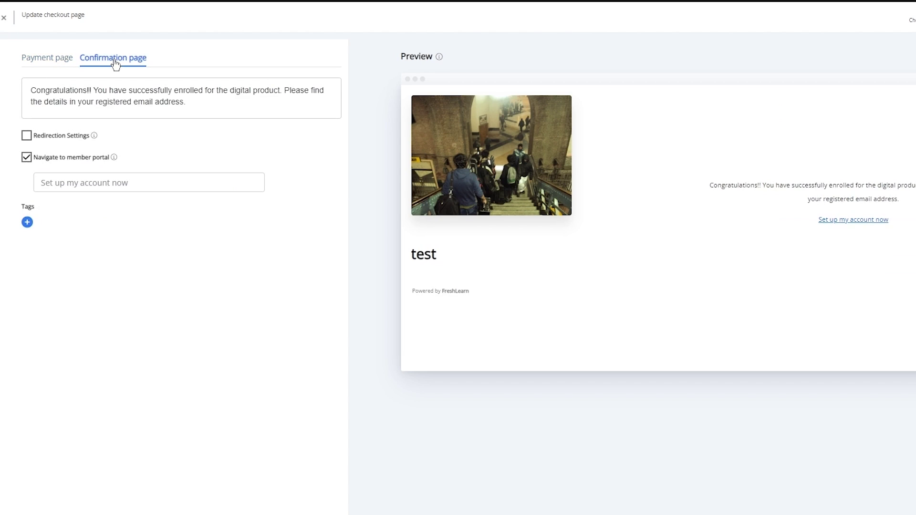
- Close the checkout editor and choose Add New Page from the Pages tab's sales-page list
click(4, 18)
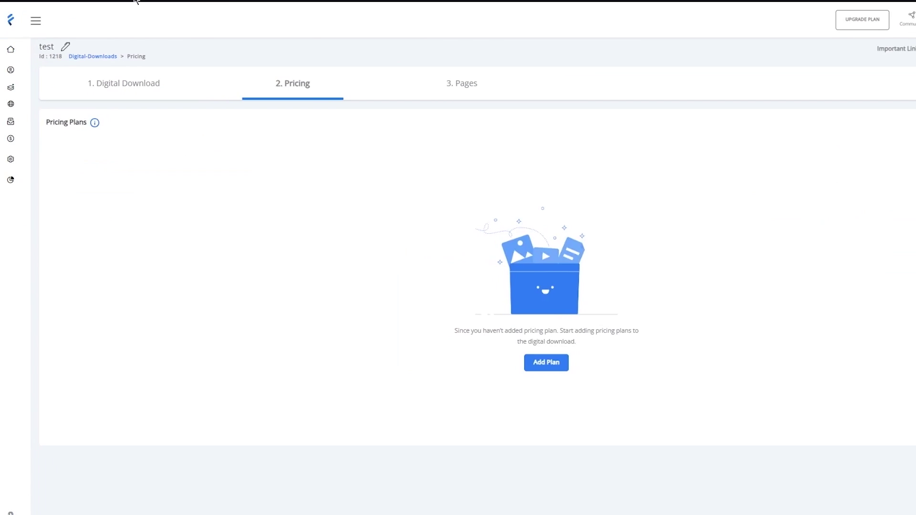
click(459, 88)
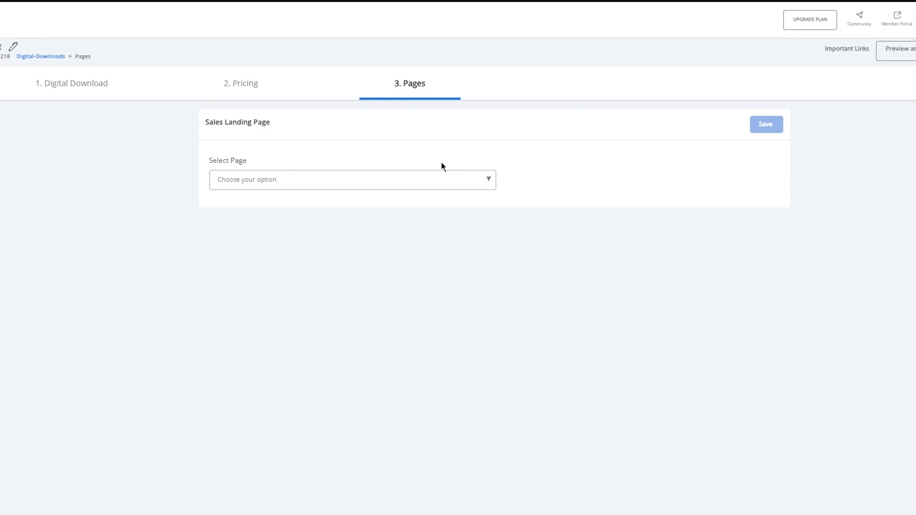
click(419, 189)
scroll(334, 270, down, 1)
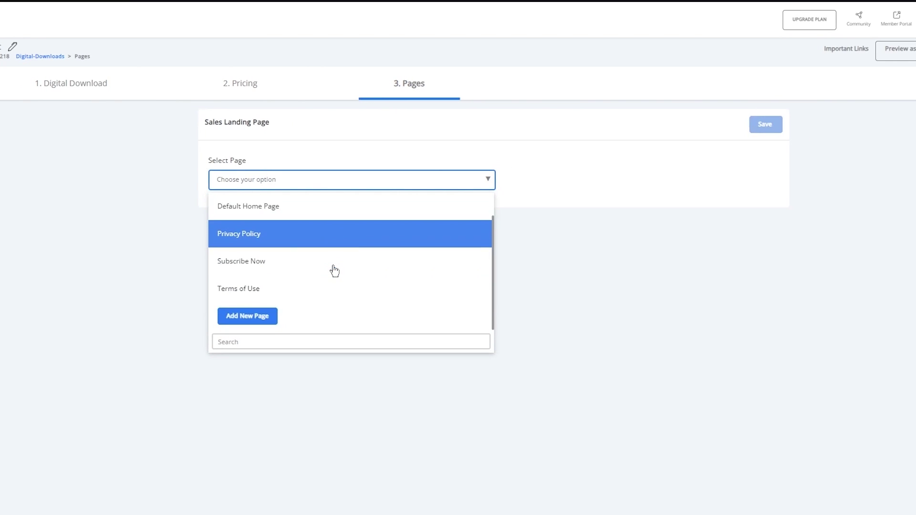
scroll(334, 271, up, 1)
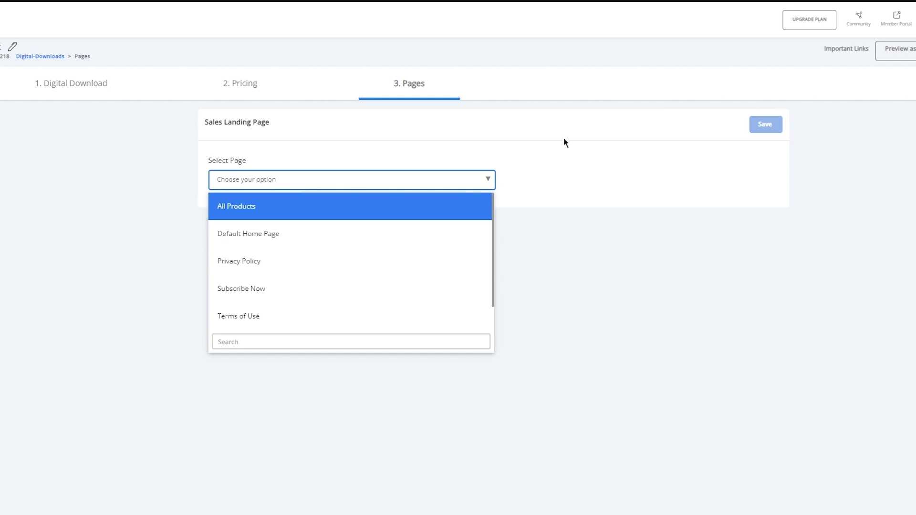
scroll(360, 270, down, 1)
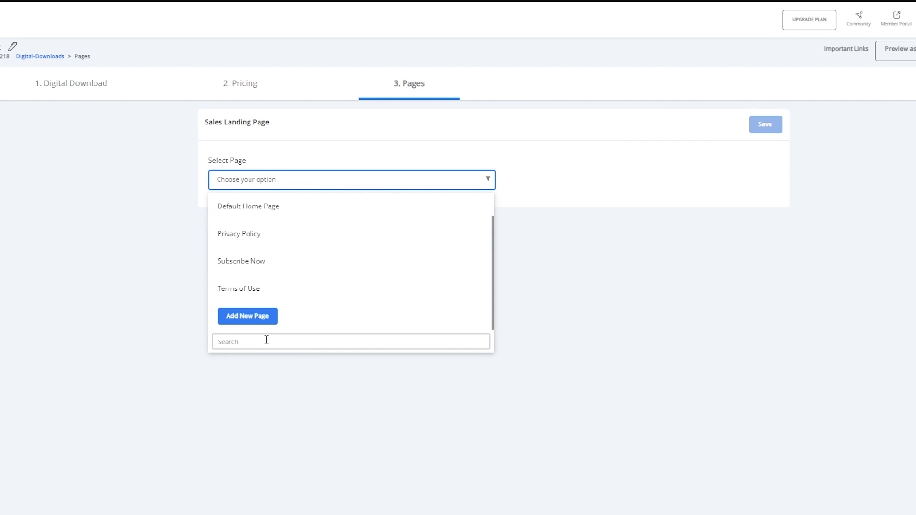
click(256, 316)
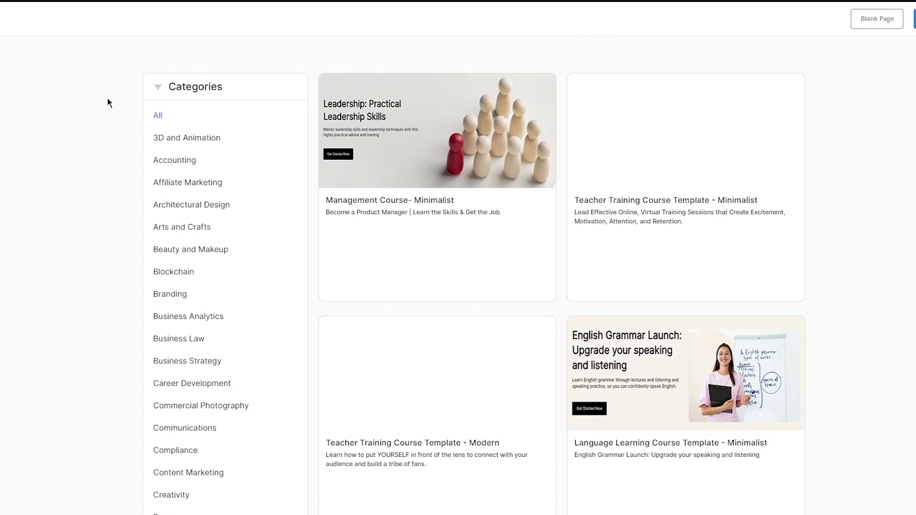
- Open the All Products page in the editor and look through the available page blocks
mouse_move(431, 93)
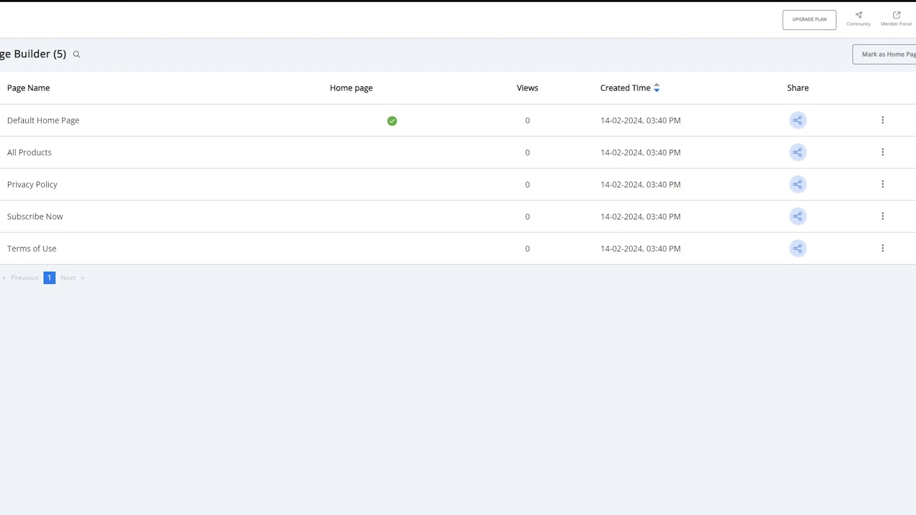
click(54, 152)
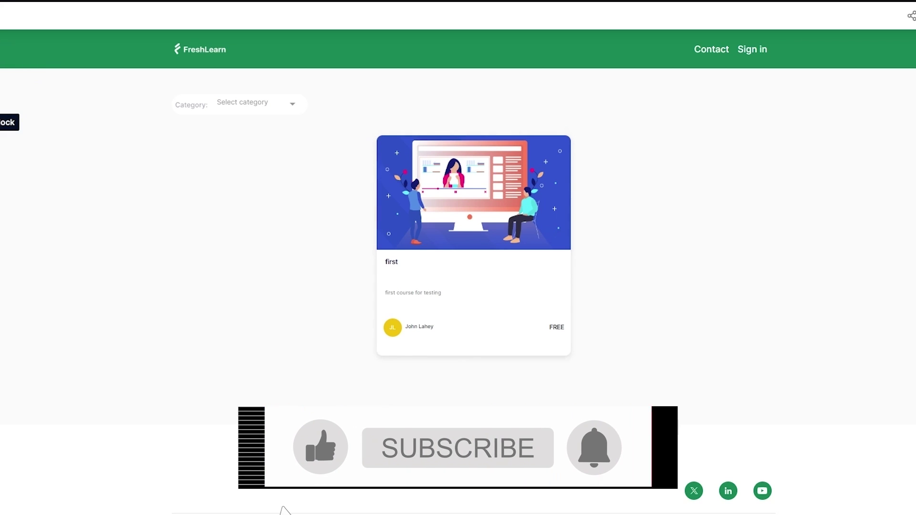
scroll(458, 258, down, 3)
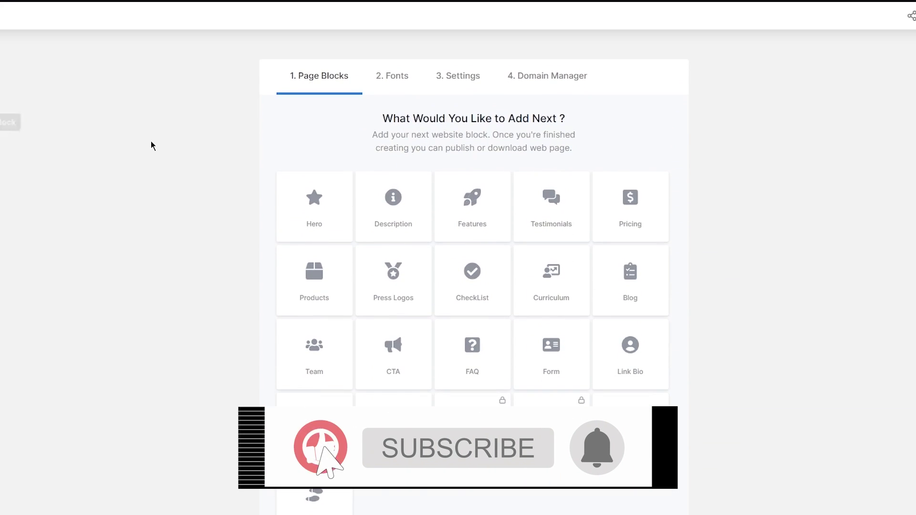
scroll(152, 146, up, 15)
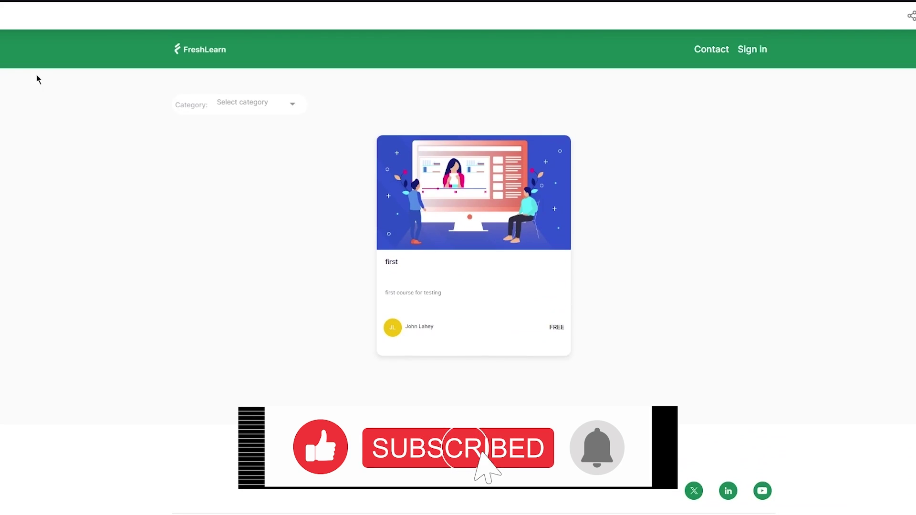
scroll(213, 148, down, 10)
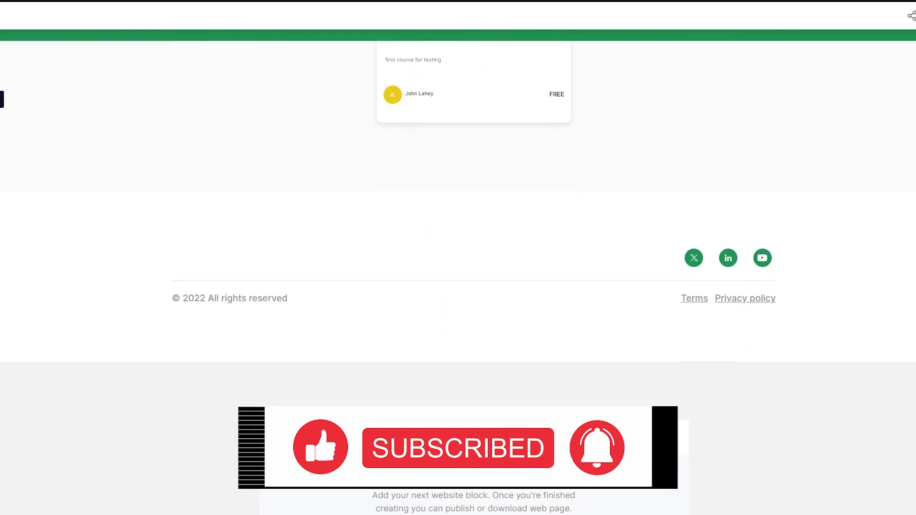
scroll(213, 149, up, 9)
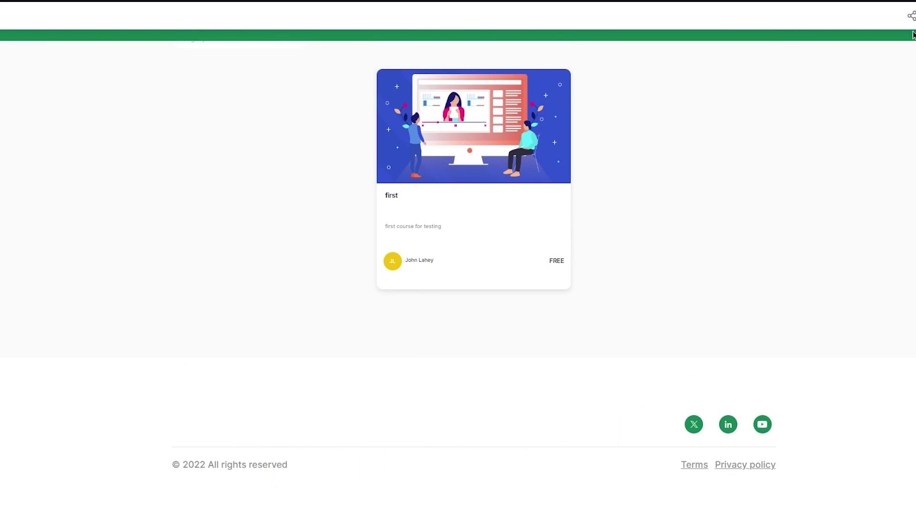
scroll(718, 201, up, 1)
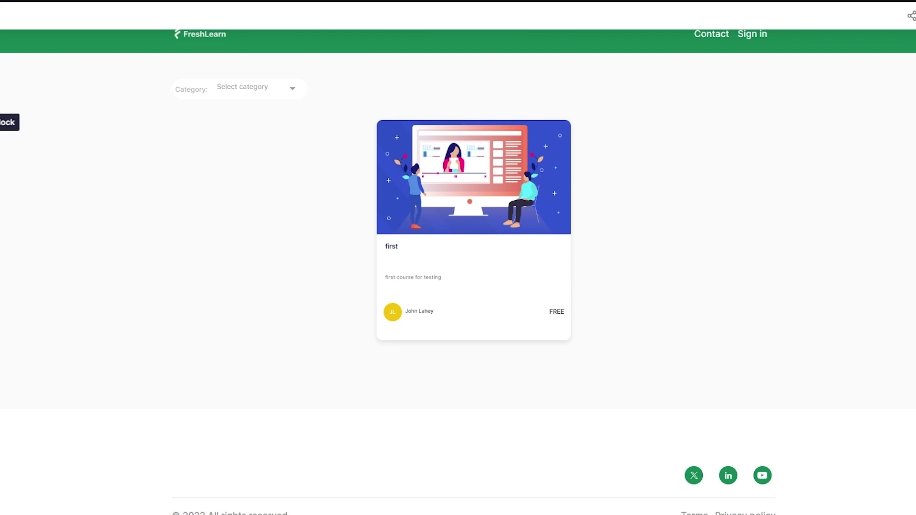
click(9, 122)
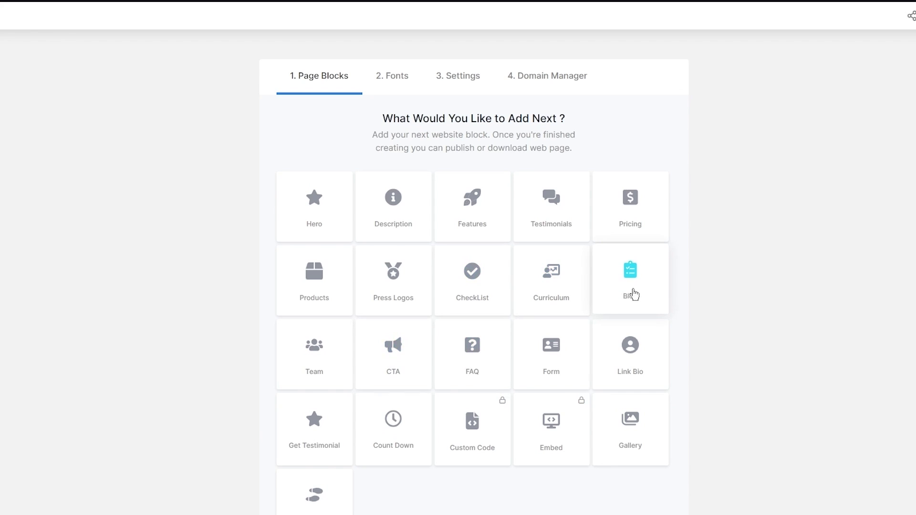
scroll(468, 259, up, 10)
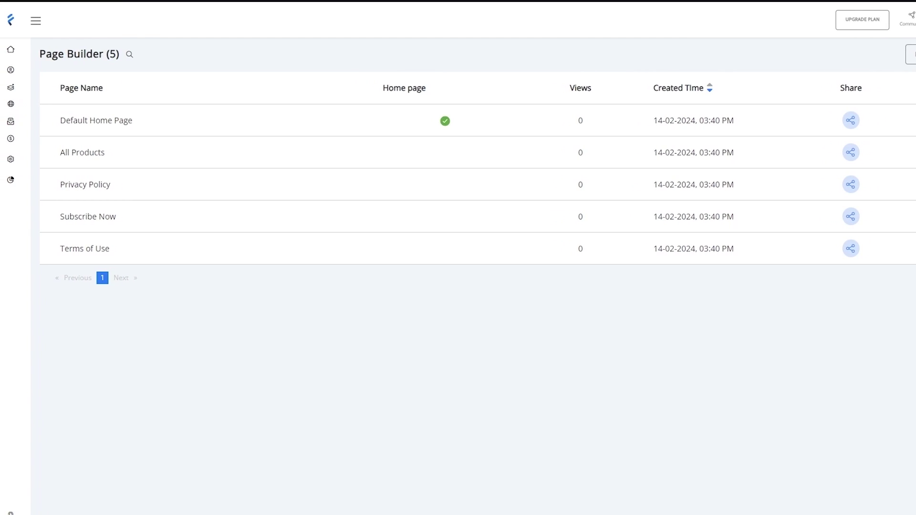
- Create a product bundle named 'bbbbb' with the description 'jgjgjgjg'
mouse_move(19, 87)
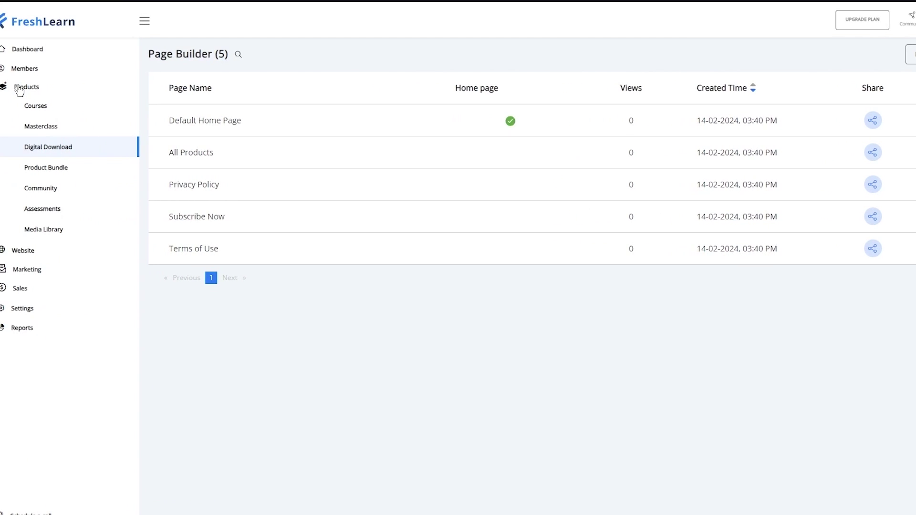
click(68, 172)
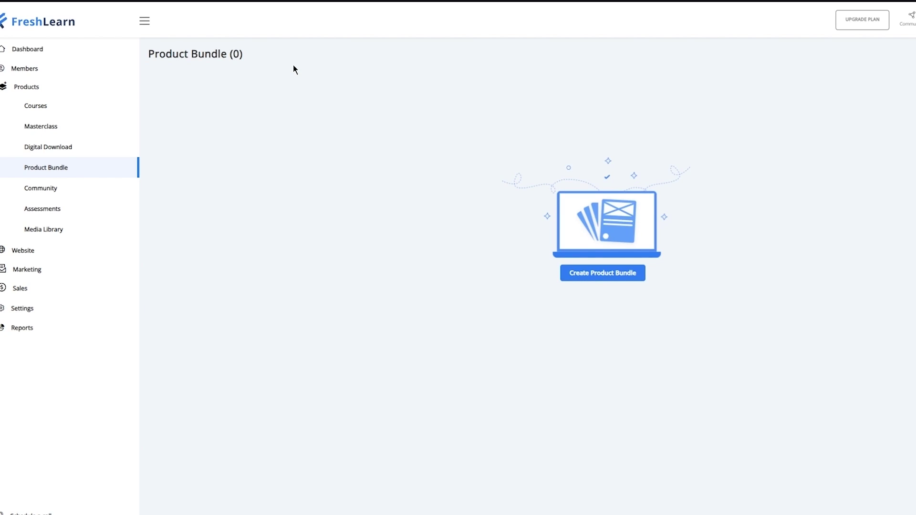
click(610, 275)
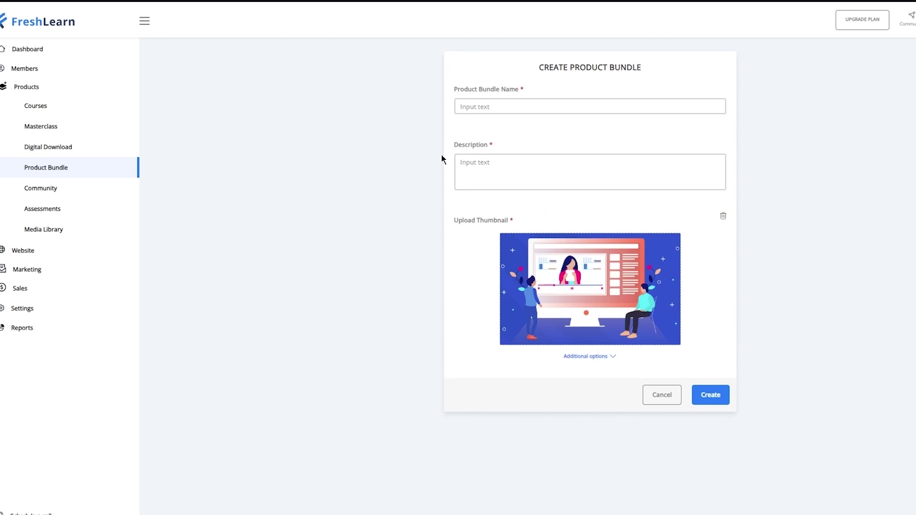
click(568, 100)
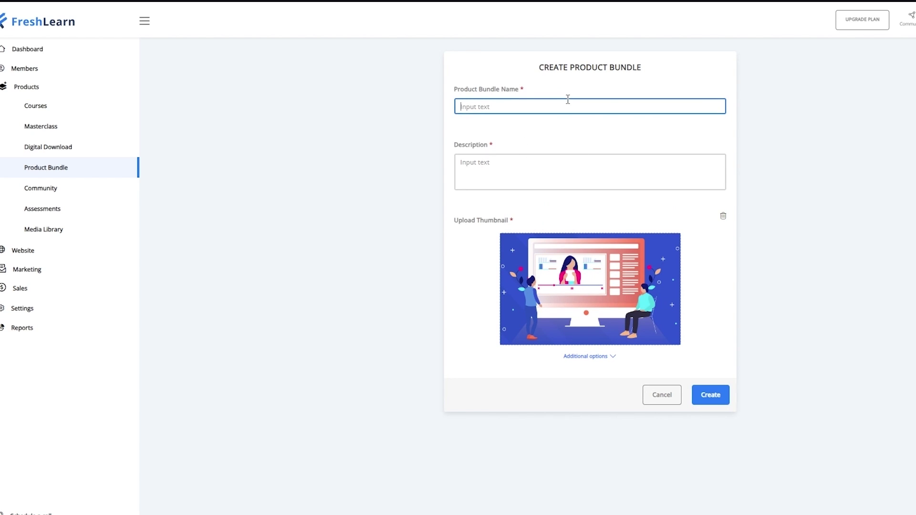
text(b)
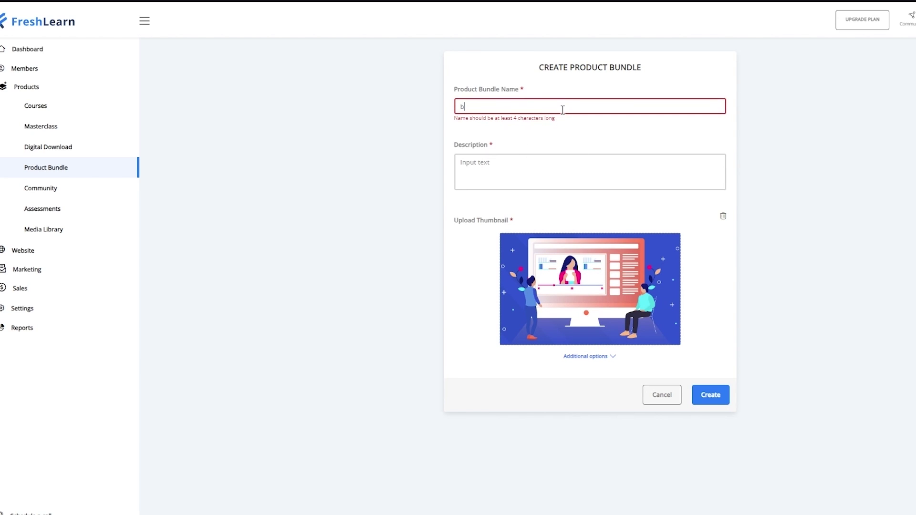
text(bbbb)
click(524, 174)
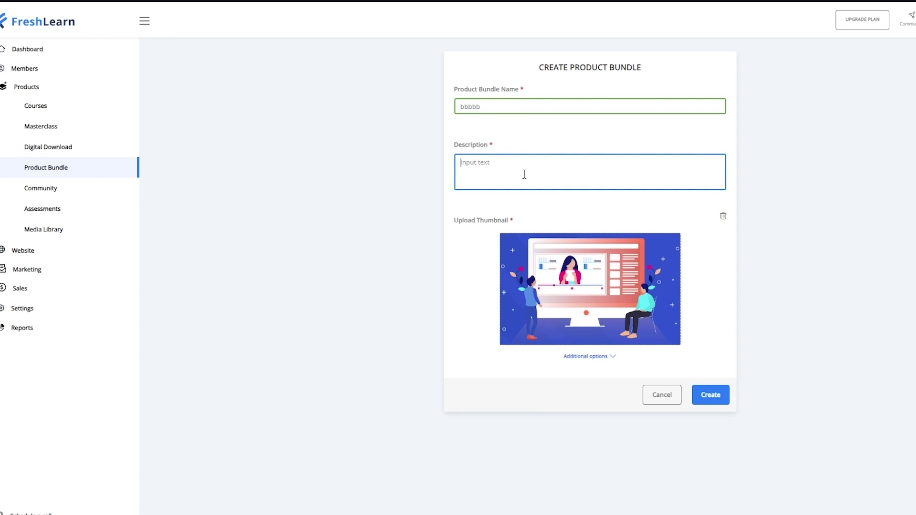
text(jgjgjgjg)
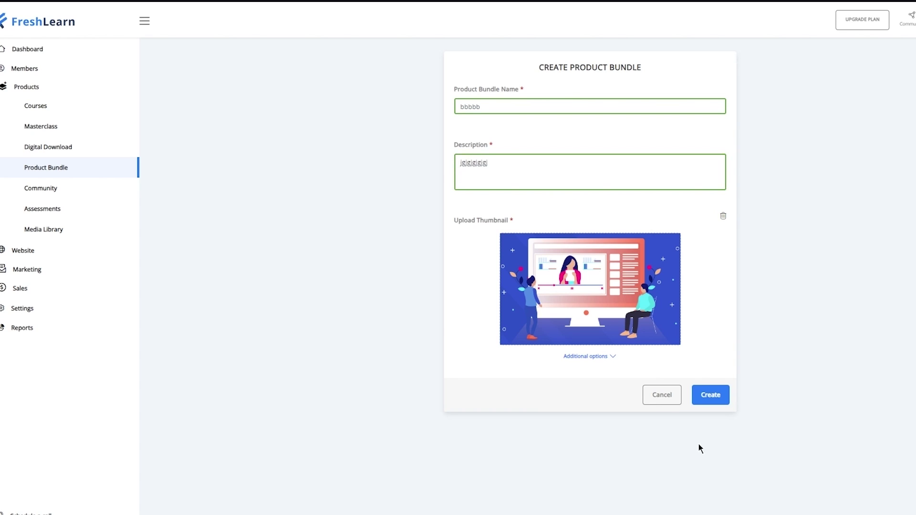
click(706, 394)
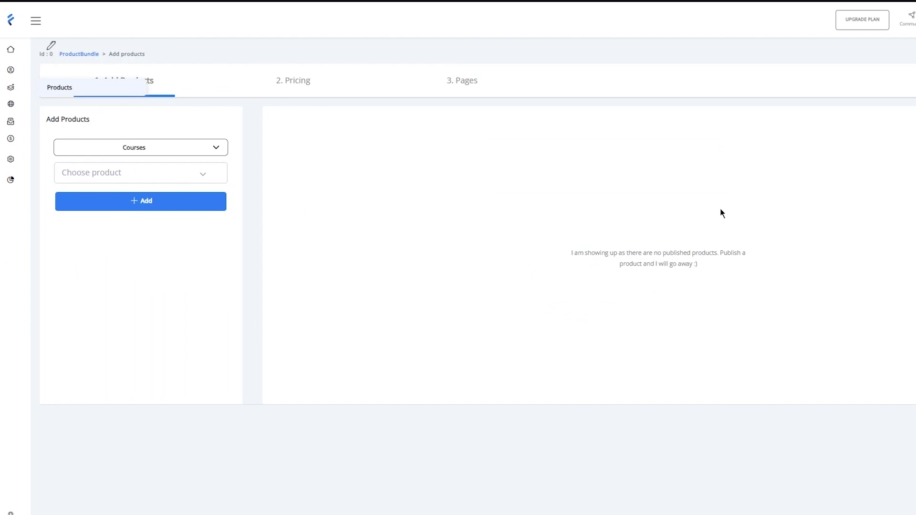
- Add the course 'first' to the bundle under the Courses product type
click(175, 149)
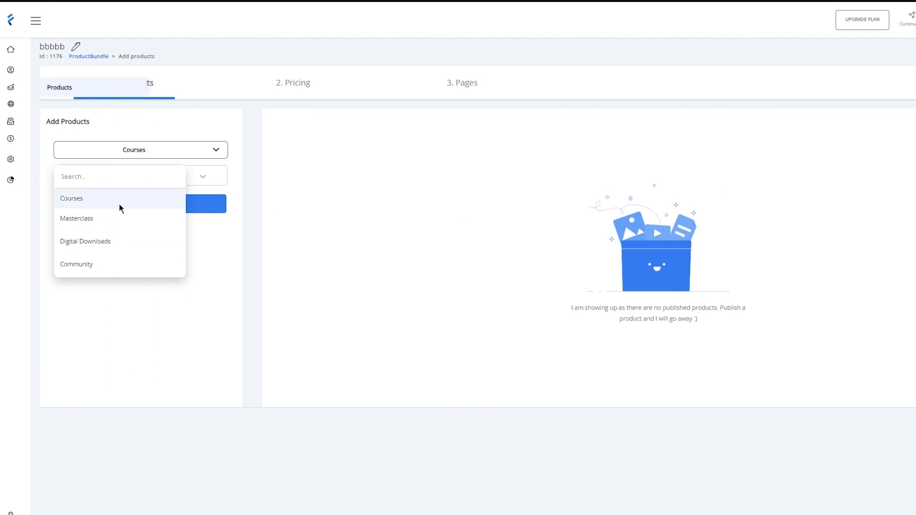
click(130, 198)
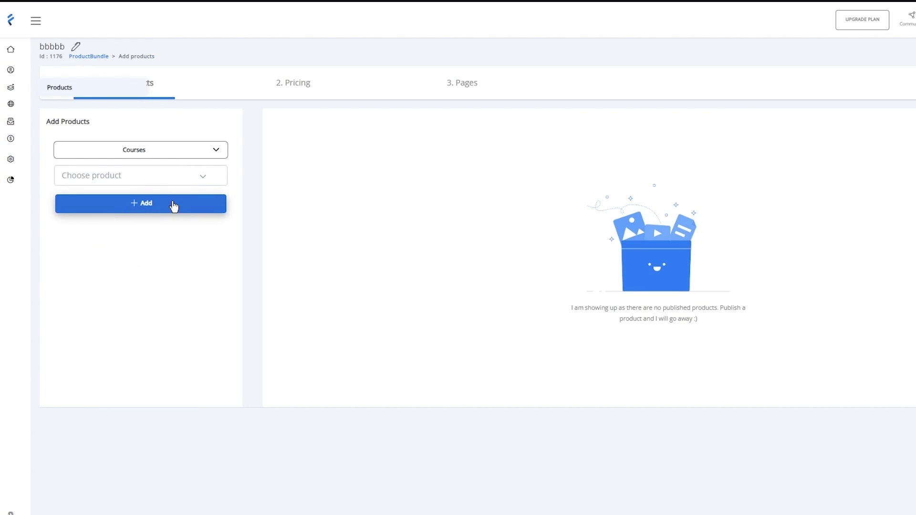
click(149, 177)
click(129, 208)
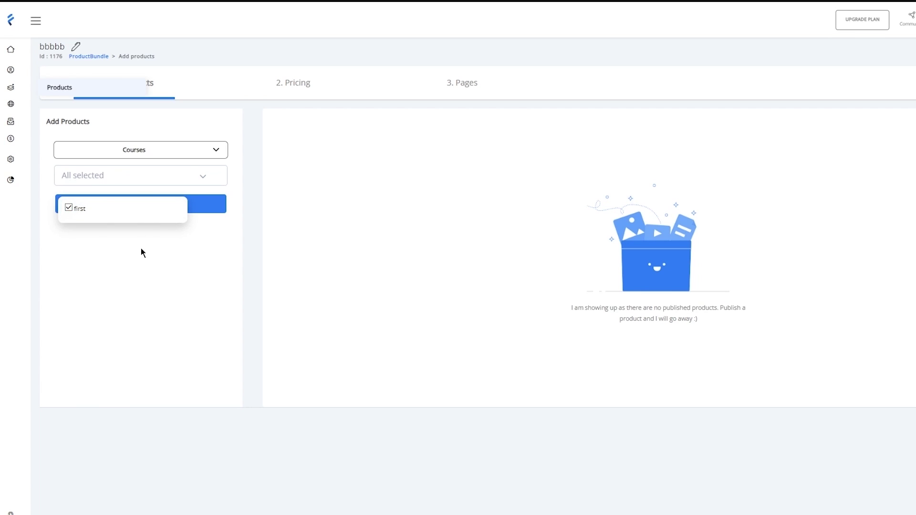
click(142, 249)
click(138, 209)
click(127, 181)
click(67, 206)
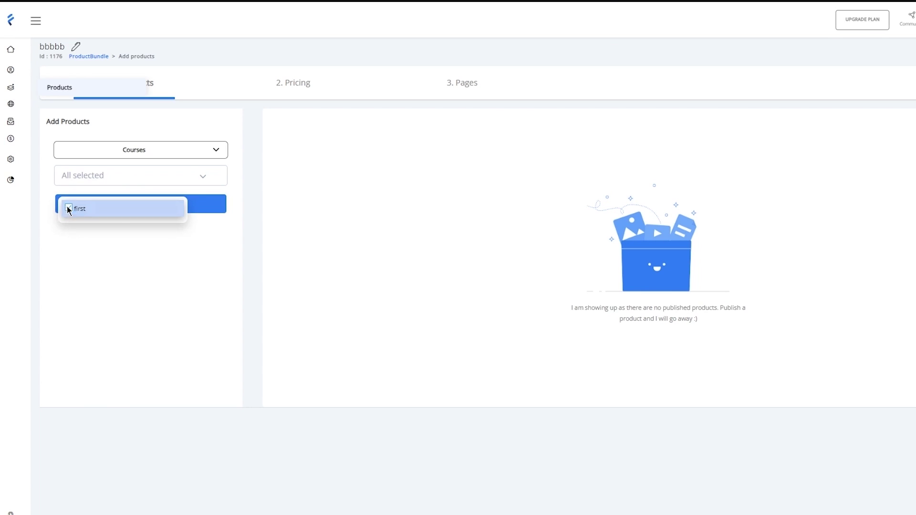
click(134, 213)
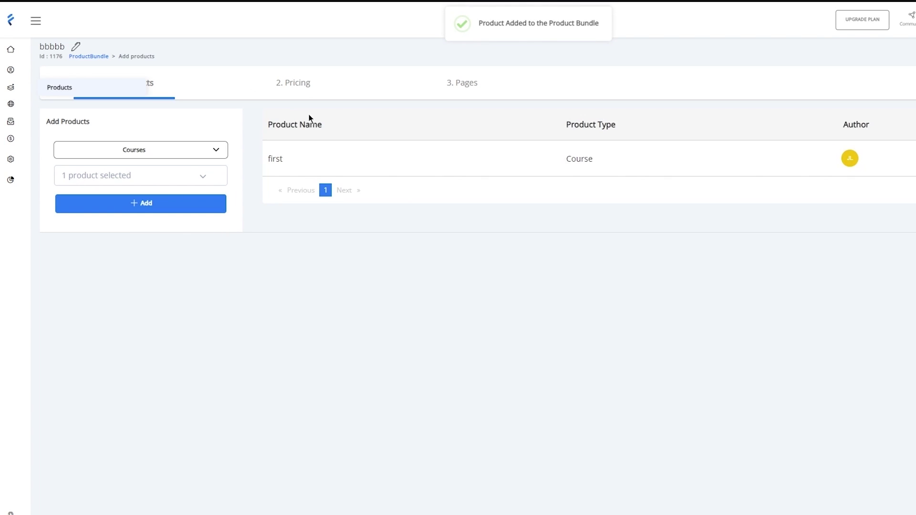
- Review the bundle's Pricing and Pages steps, then go to the Community section
click(303, 87)
click(447, 85)
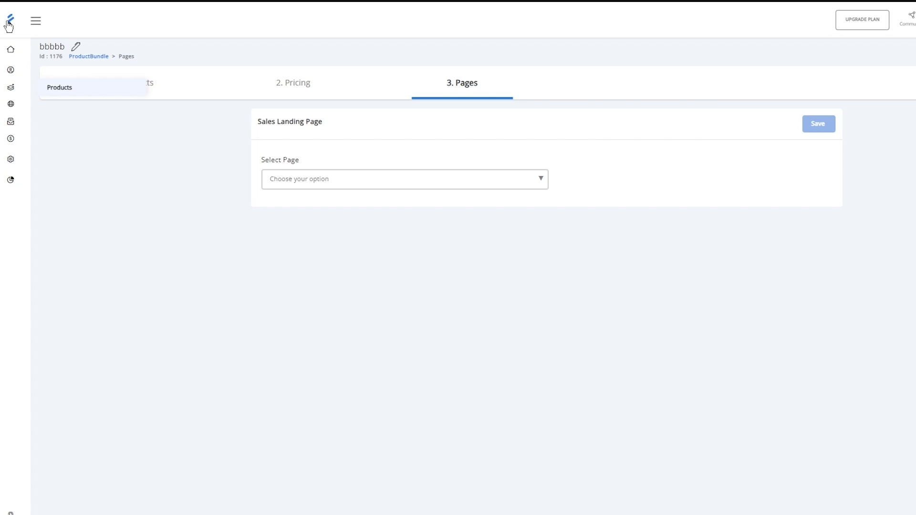
click(10, 88)
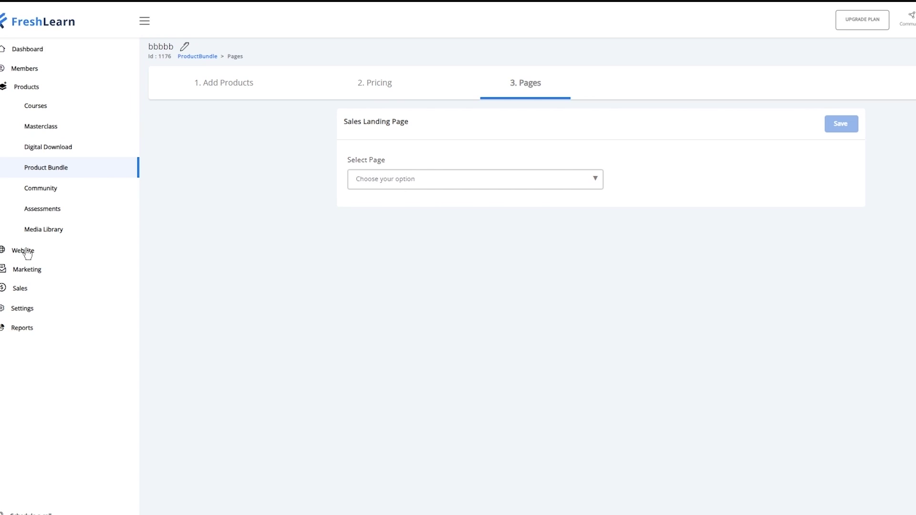
click(42, 191)
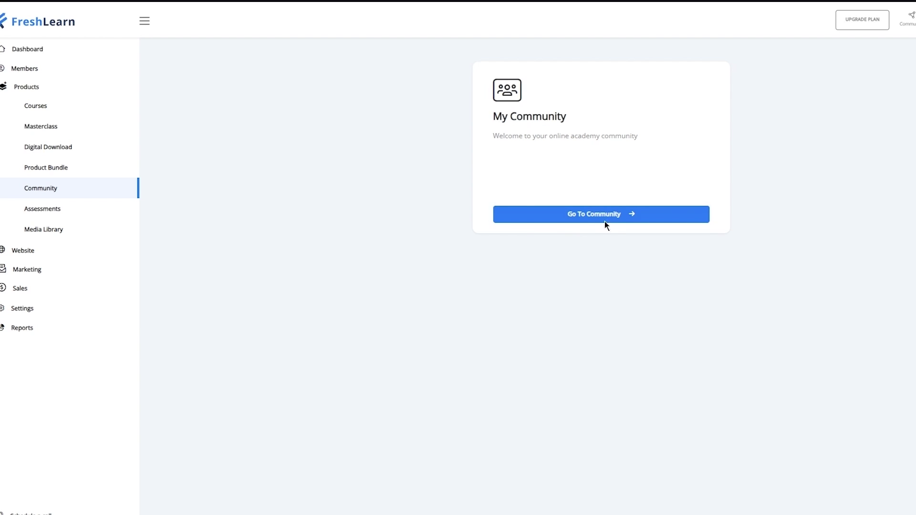
- Enter the My Community space, then expand the Website and Marketing sidebar sections
click(616, 215)
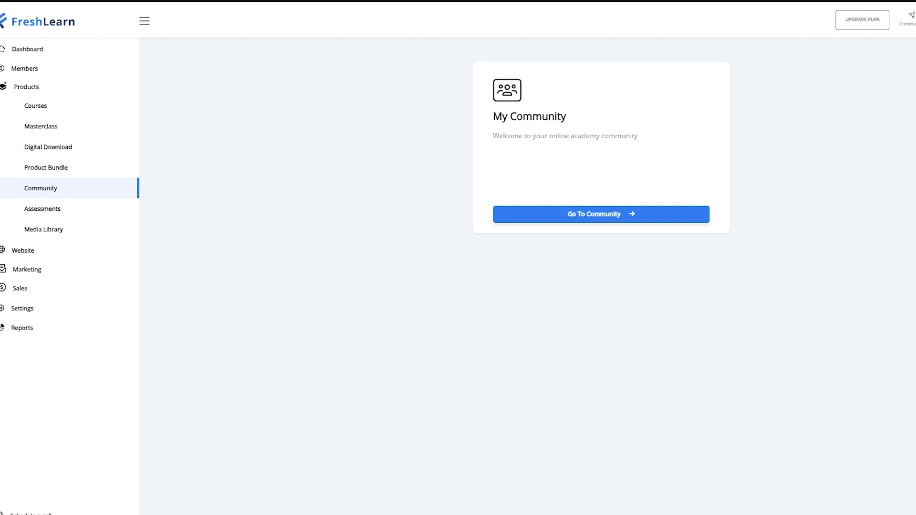
click(49, 250)
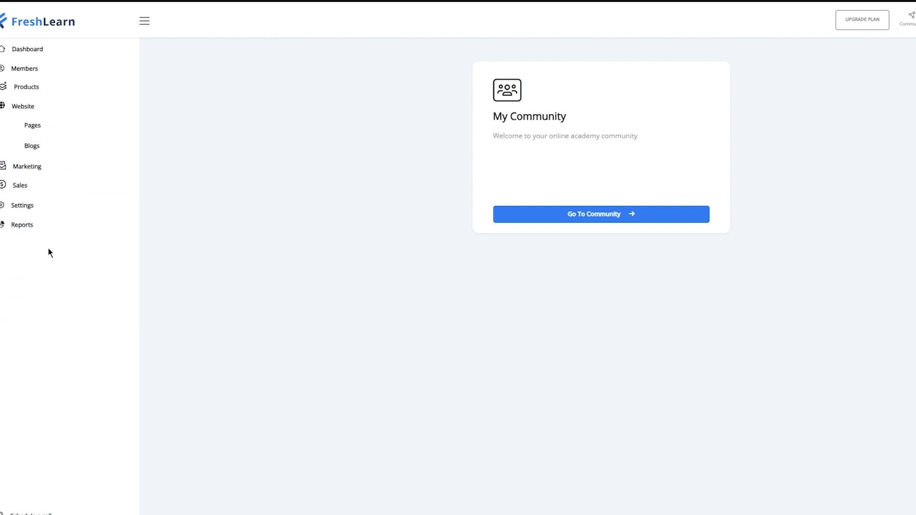
click(53, 167)
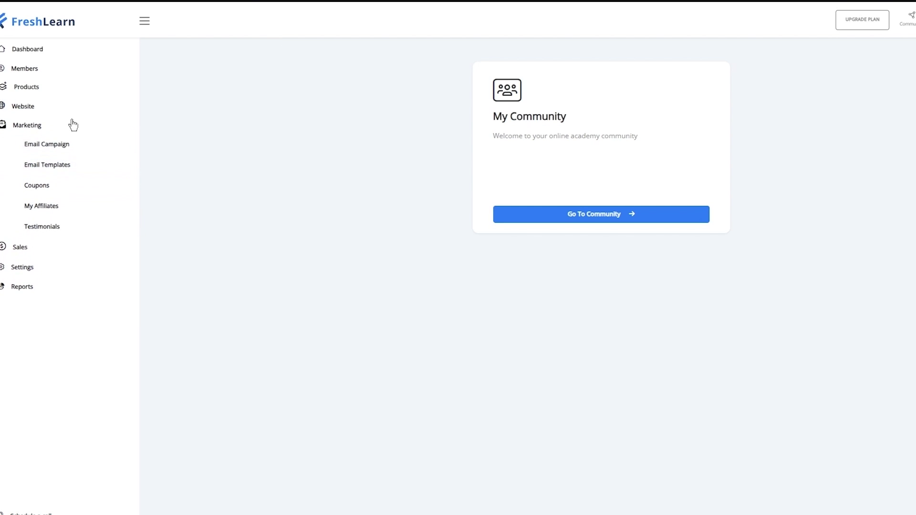
- Open Website > Pages to list the five site pages
click(30, 108)
click(41, 135)
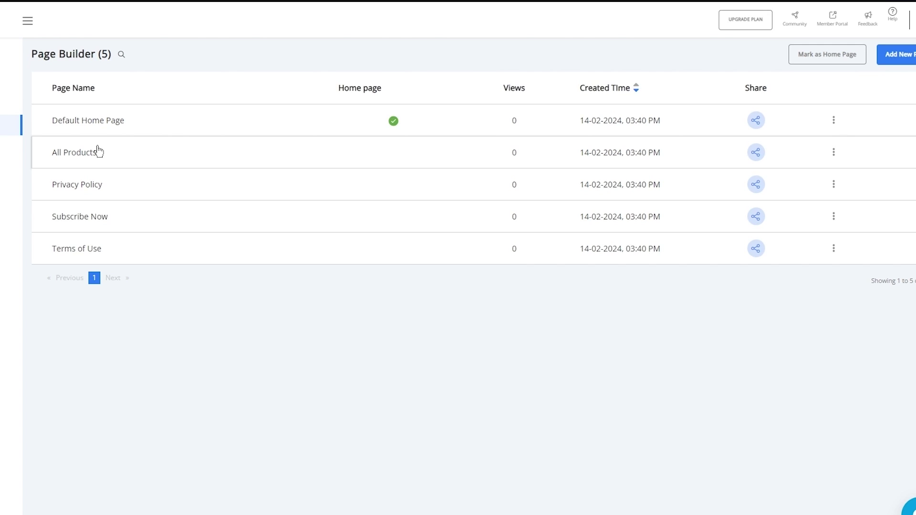
- Start a new page, browsing the gallery and picking the Management Course- Minimalist template
click(893, 56)
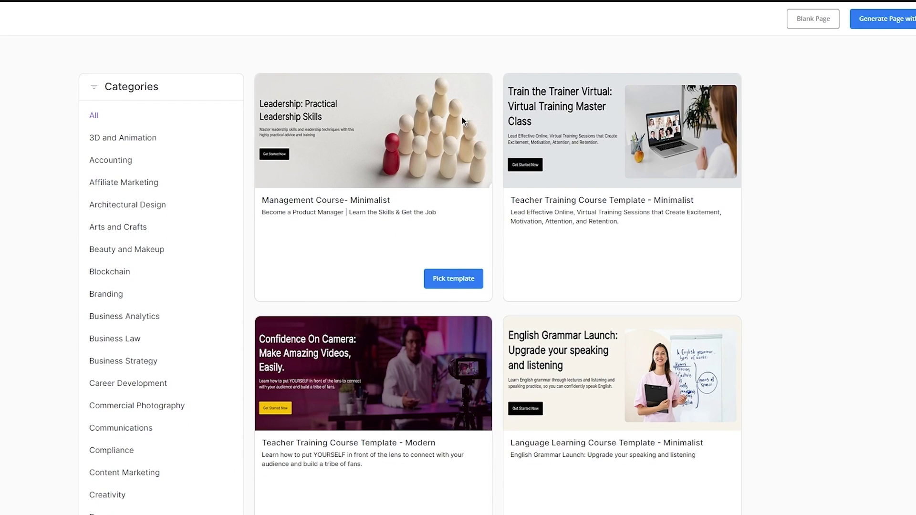
scroll(485, 291, down, 5)
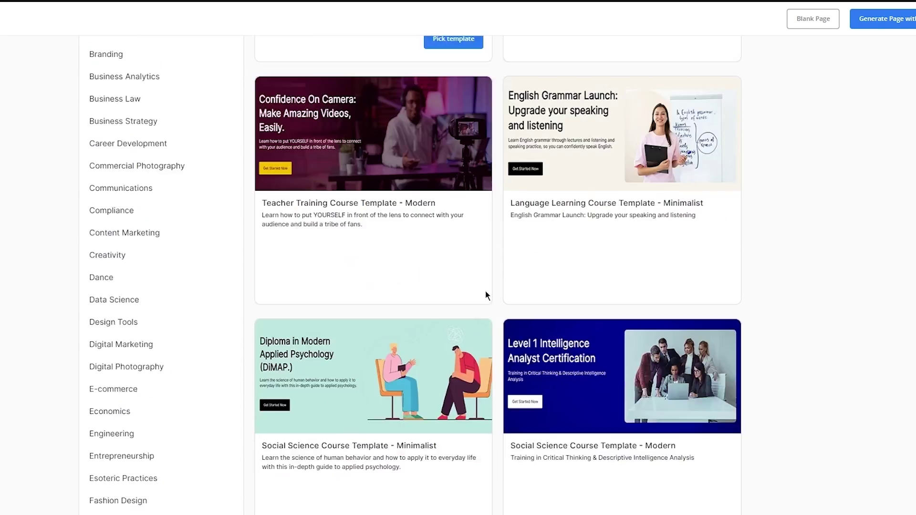
scroll(485, 291, down, 20)
scroll(485, 291, up, 20)
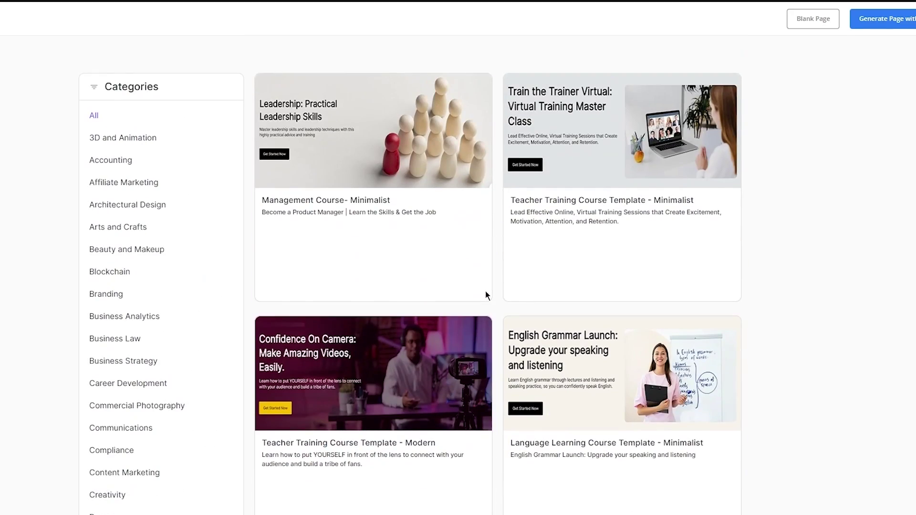
scroll(485, 291, down, 5)
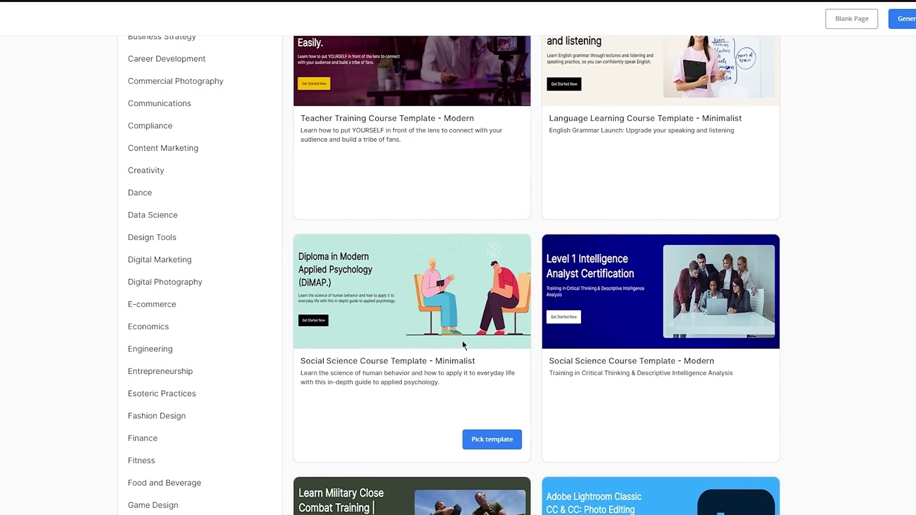
scroll(387, 373, up, 5)
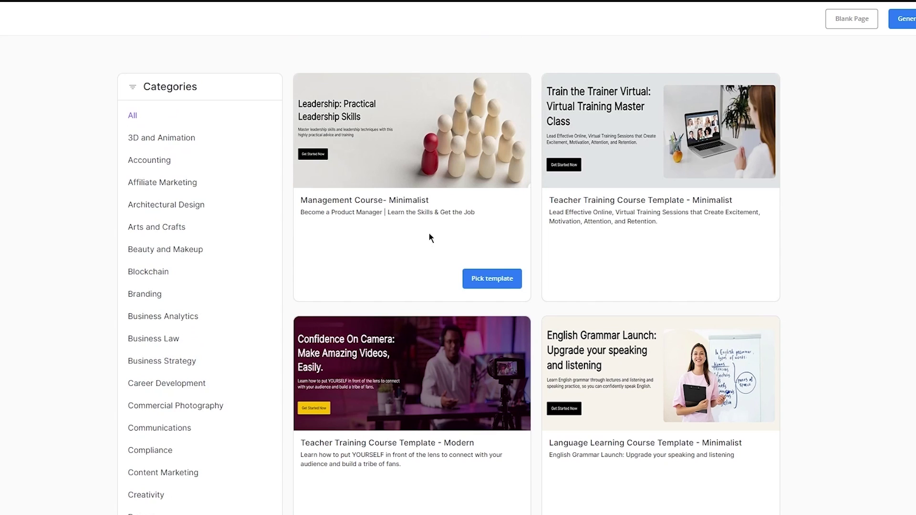
click(469, 275)
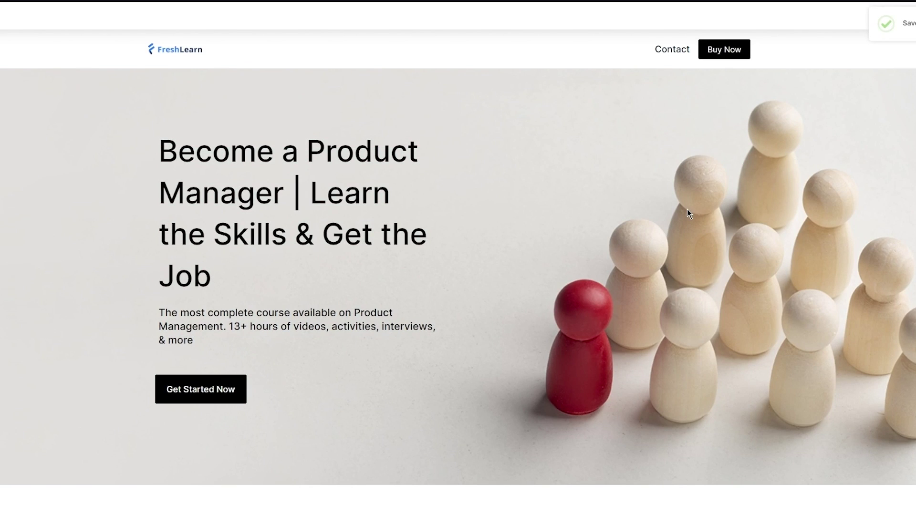
- Return to the page block options for the new 'Become a Product Manager' page
scroll(687, 209, down, 20)
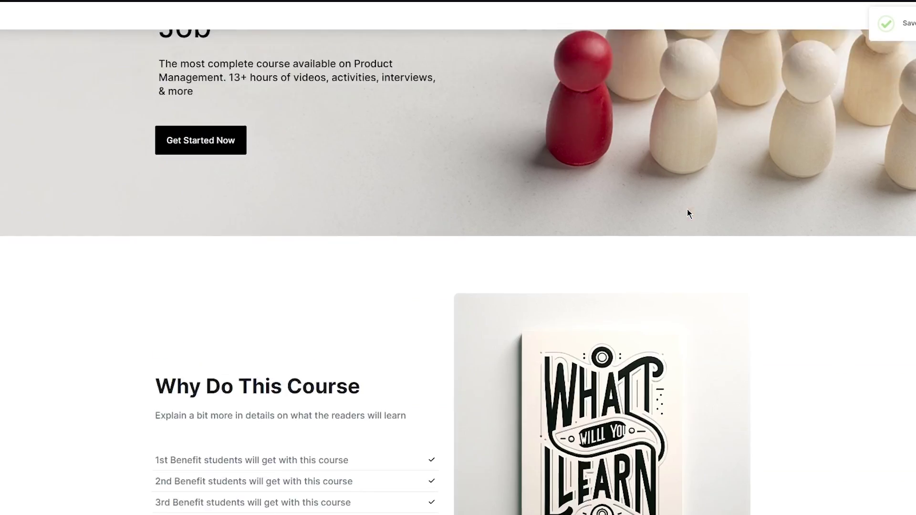
scroll(688, 213, up, 20)
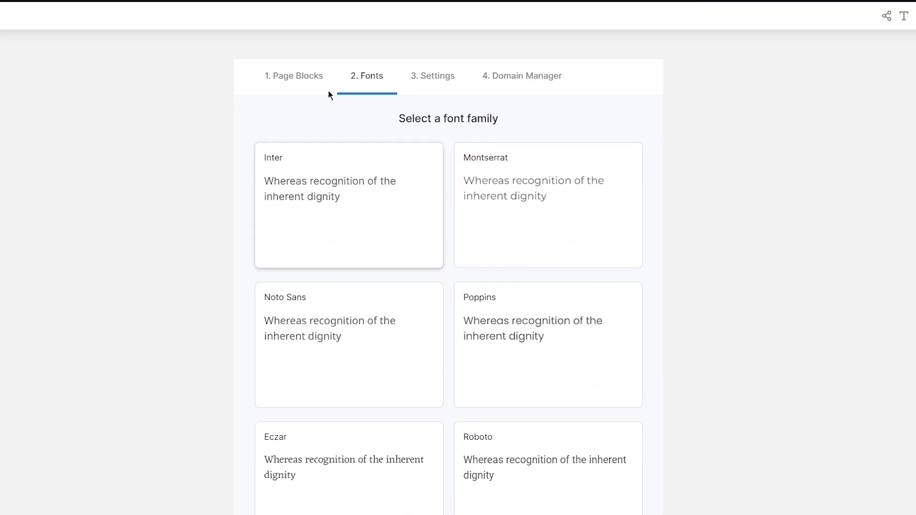
click(301, 75)
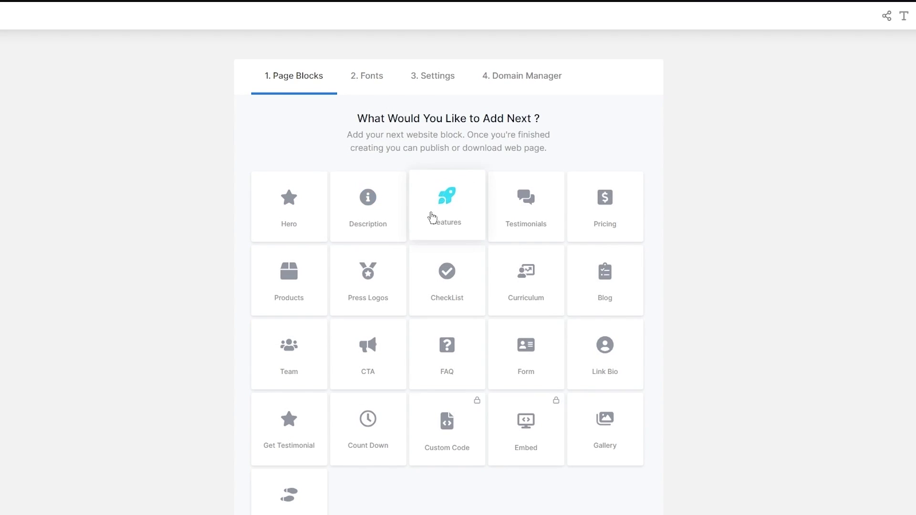
mouse_move(432, 217)
mouse_down()
mouse_move(351, 136)
mouse_move(606, 458)
mouse_move(415, 221)
mouse_up()
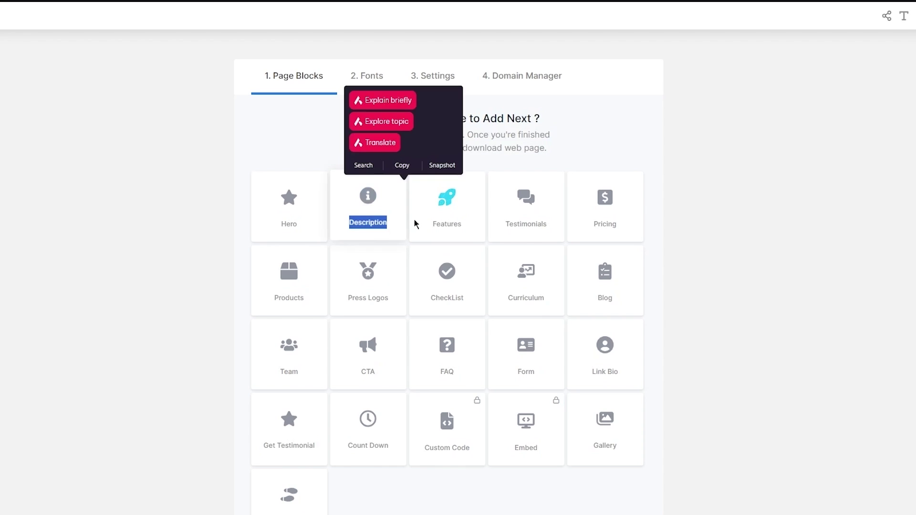
click(306, 152)
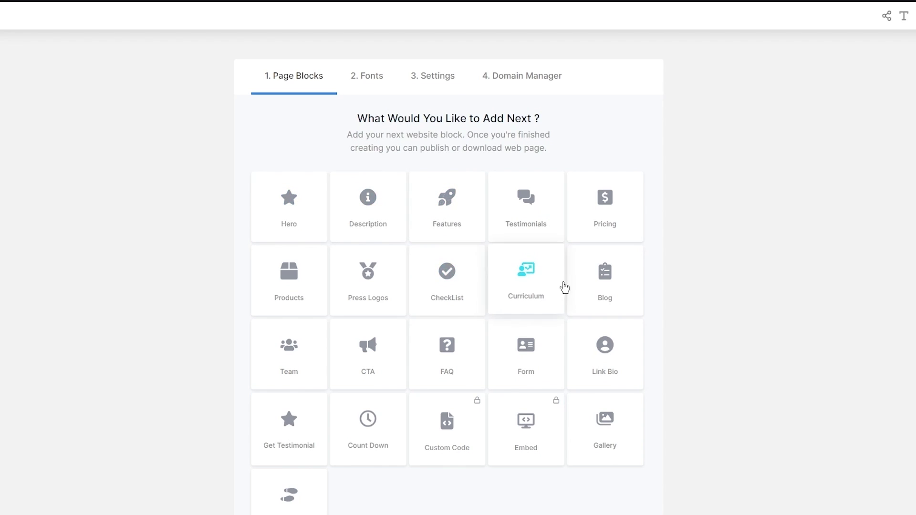
- Add a My Gallery block with its default heading and subheading to the page
click(587, 425)
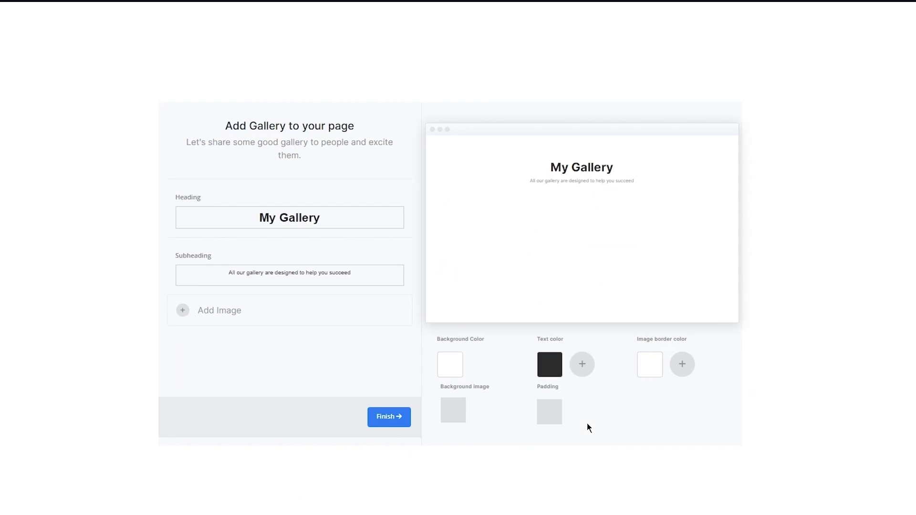
click(389, 416)
scroll(349, 344, down, 9)
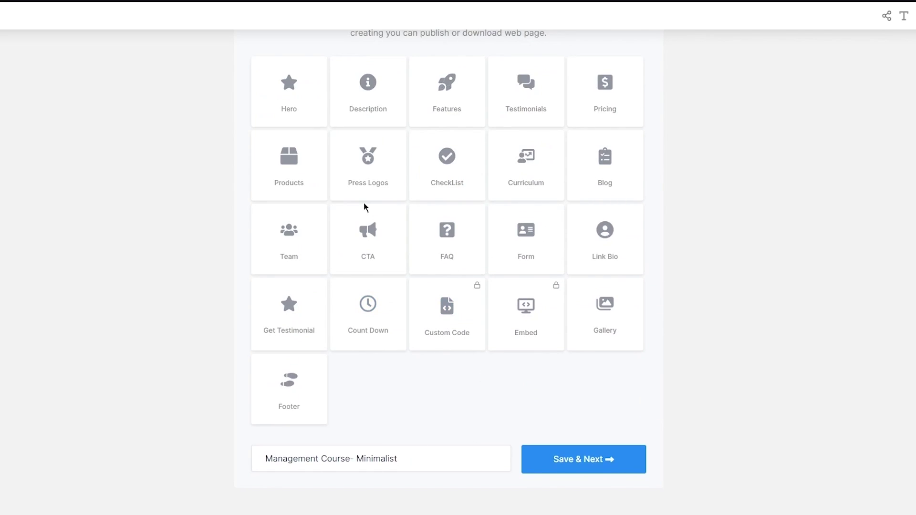
scroll(363, 204, up, 2)
scroll(364, 207, up, 1)
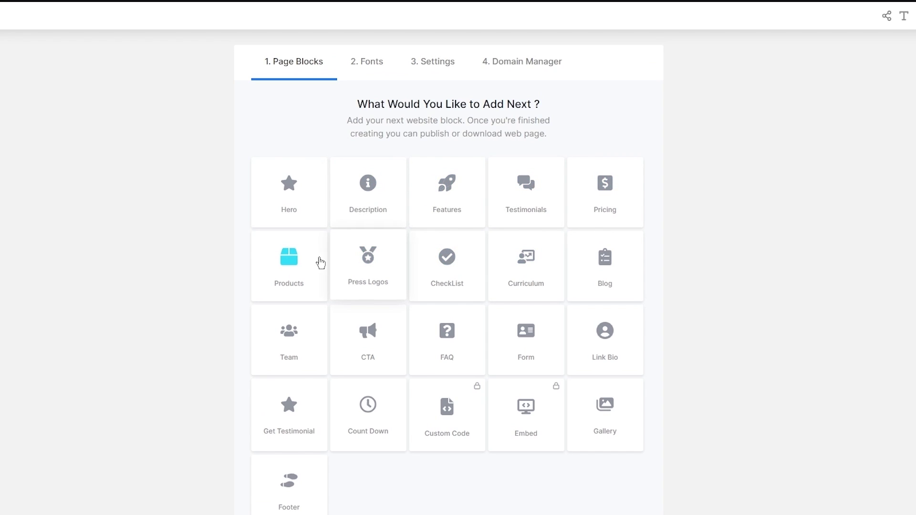
- Add a digital products block with a View All Products button below My Gallery
click(291, 279)
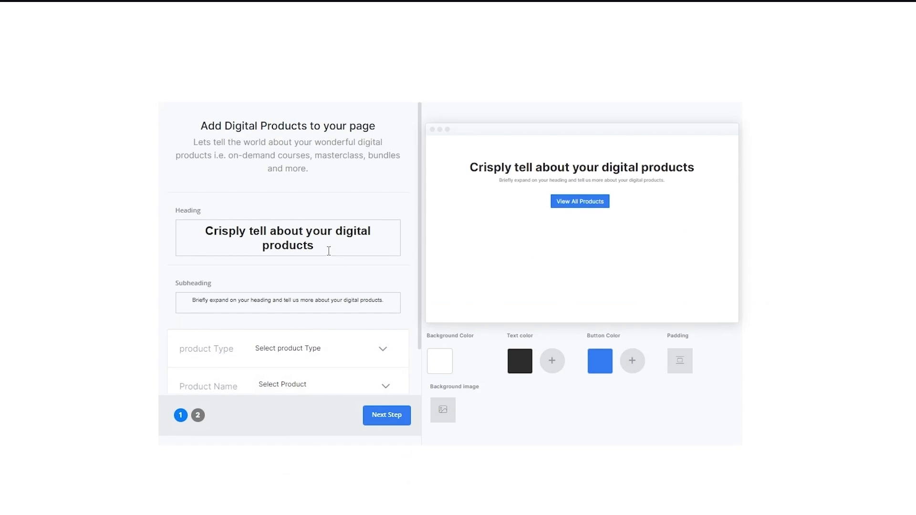
scroll(329, 251, down, 1)
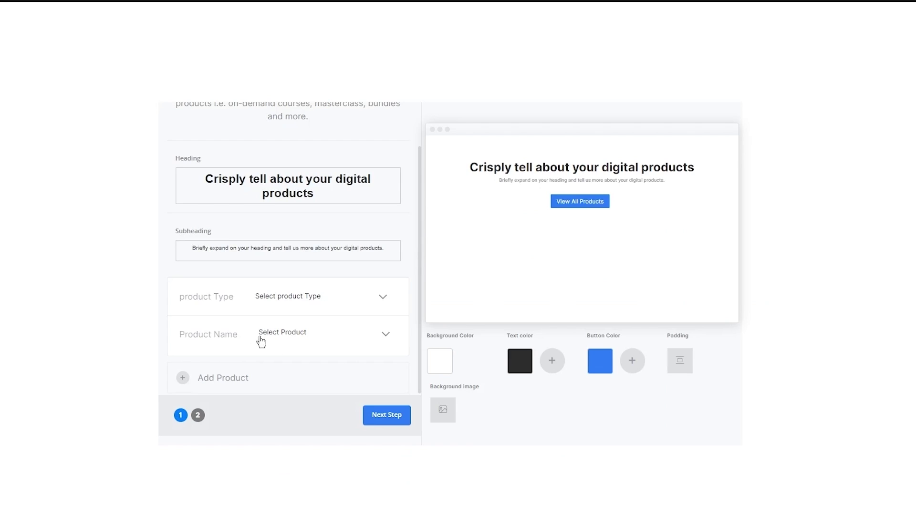
click(197, 415)
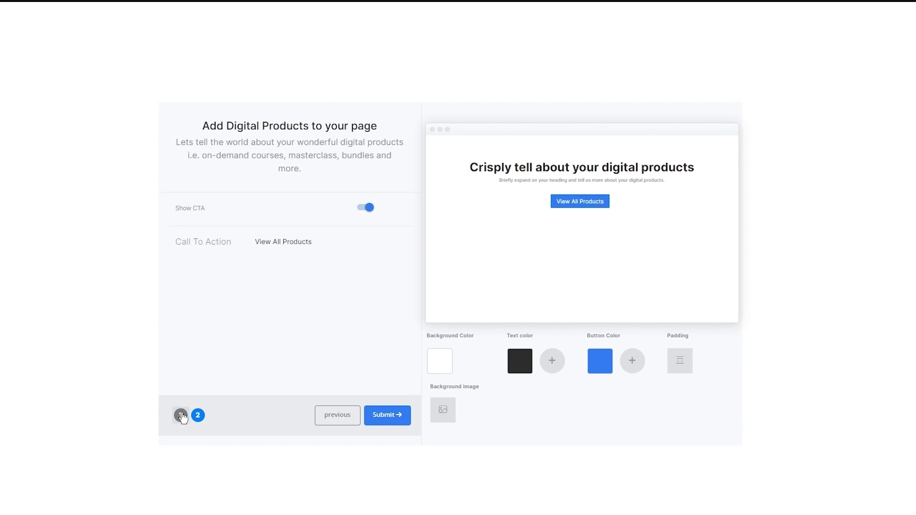
click(181, 415)
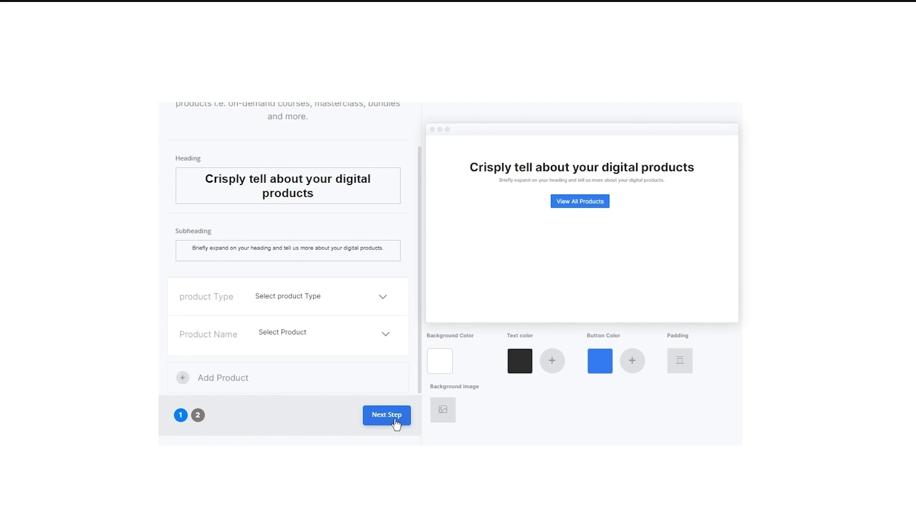
click(387, 415)
click(385, 418)
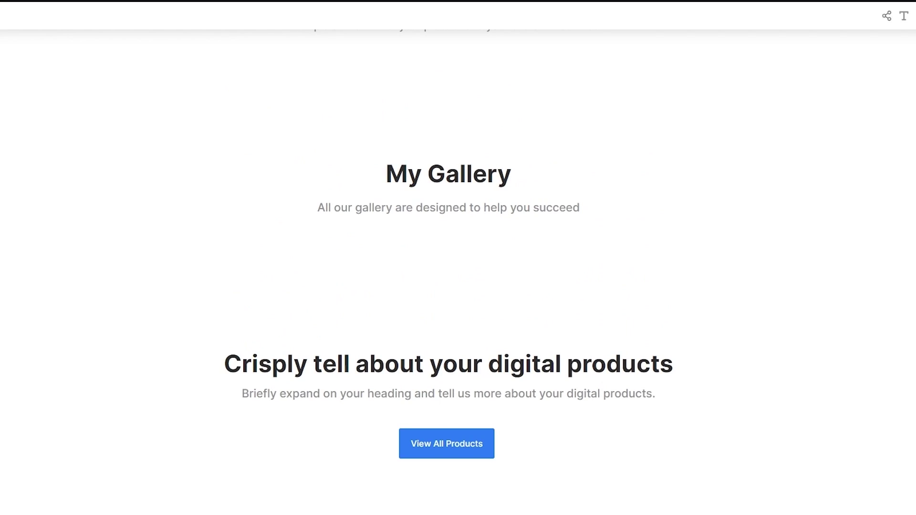
- Move the Simple Curriculum block above My Gallery using its options menu
click(912, 143)
scroll(458, 257, down, 4)
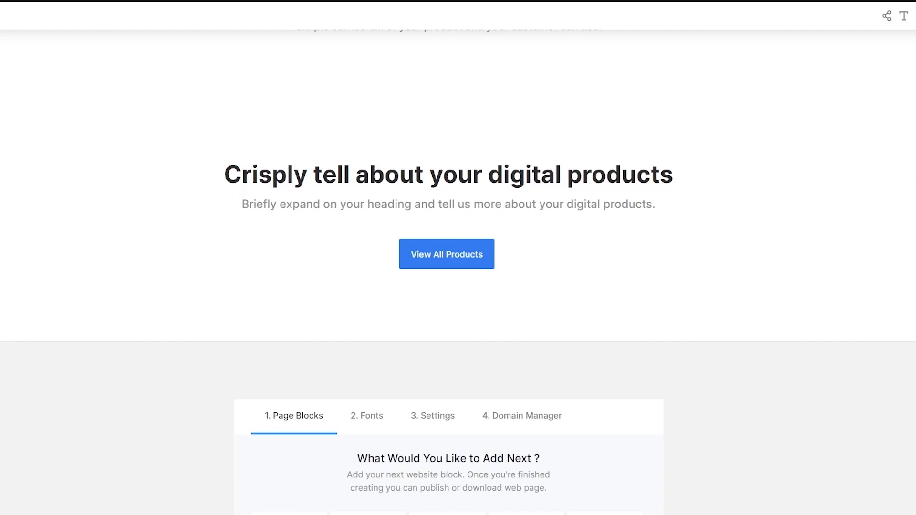
scroll(458, 257, up, 5)
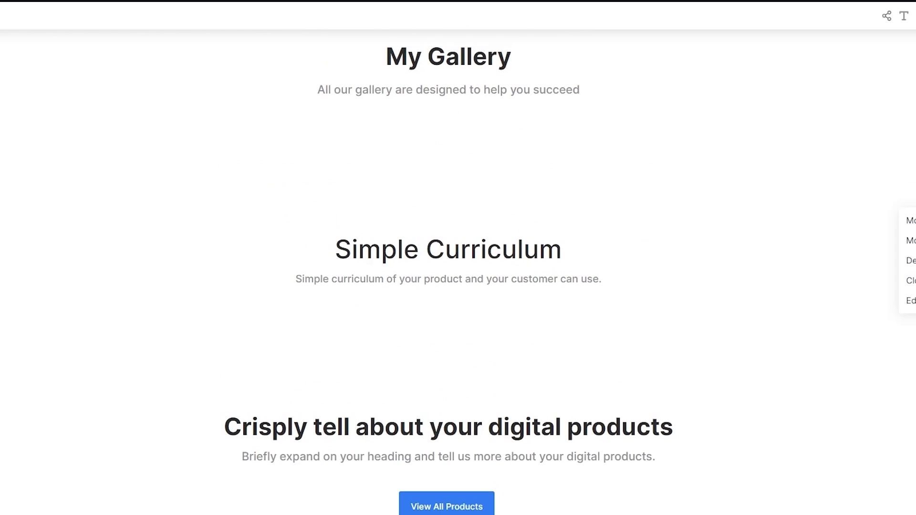
click(908, 220)
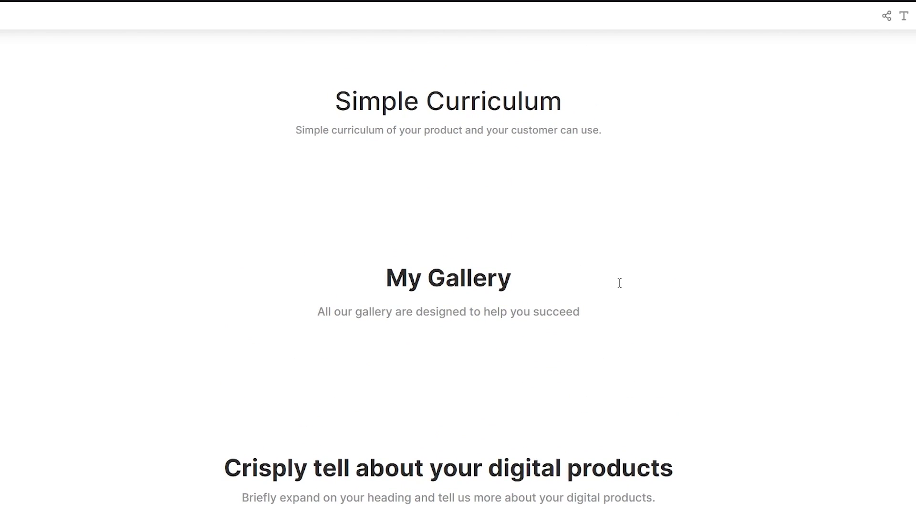
scroll(620, 283, up, 10)
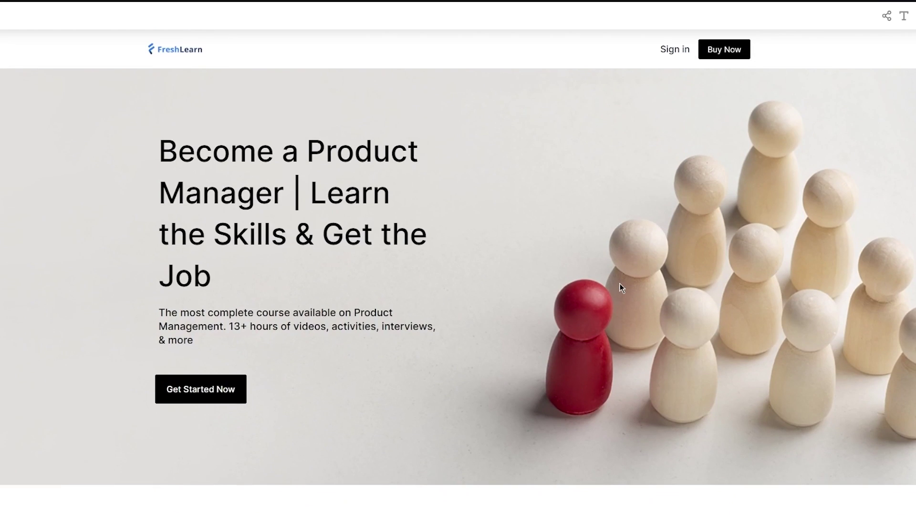
scroll(458, 272, down, 15)
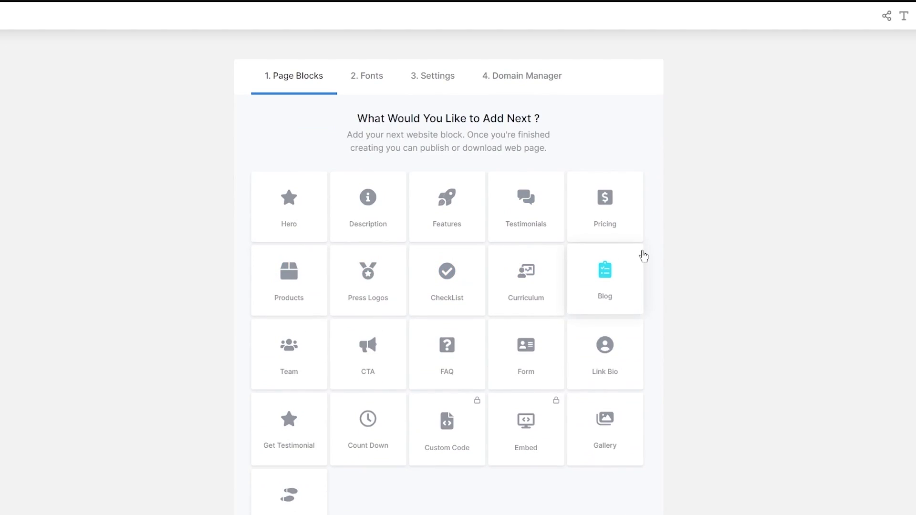
scroll(663, 268, down, 3)
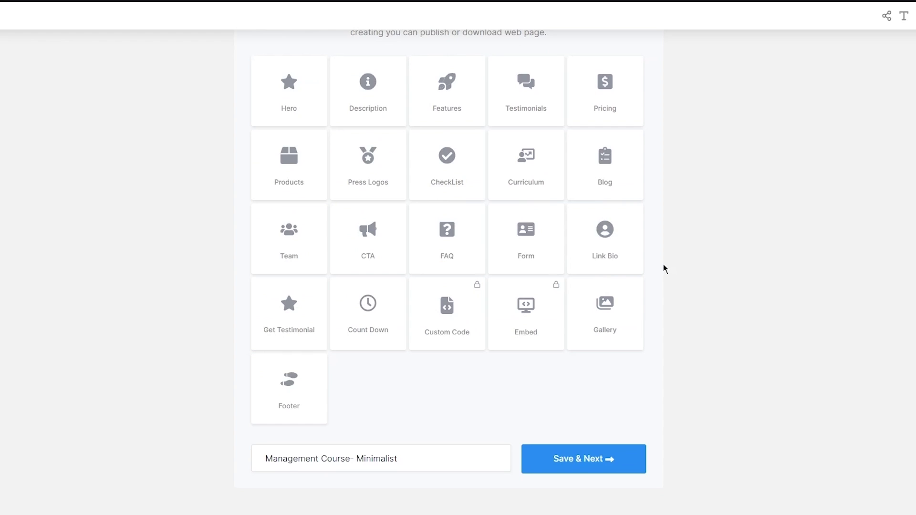
scroll(663, 266, up, 3)
- Review the page's Fonts, Settings and Domain Manager tabs
click(378, 125)
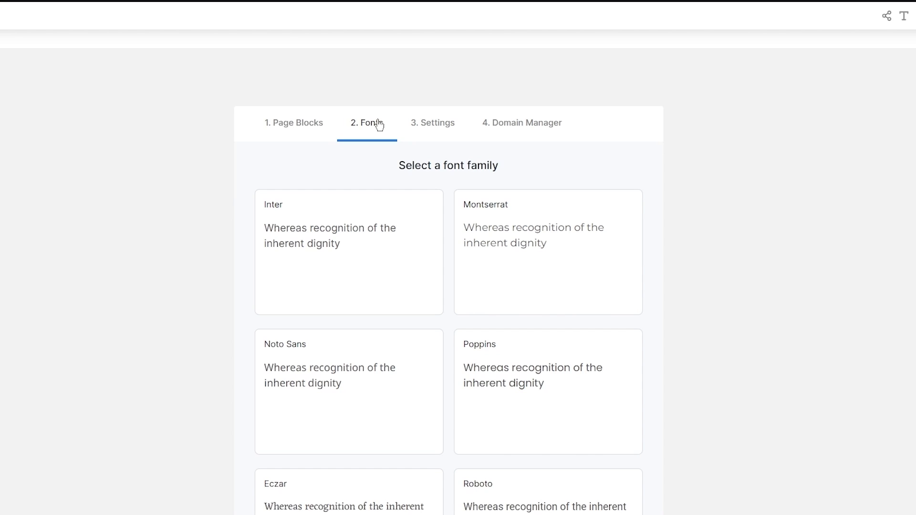
click(438, 123)
click(518, 125)
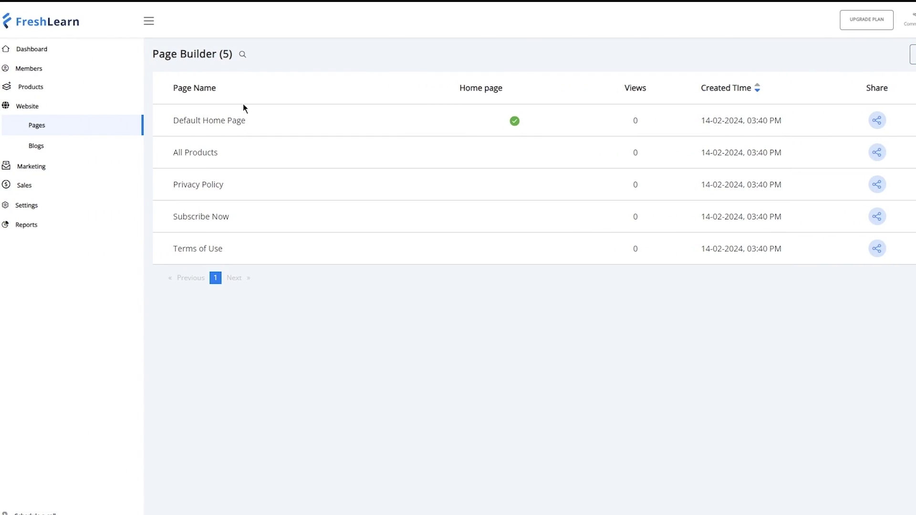
- Go to Blogs and start a new blog post with Create Blog
click(48, 145)
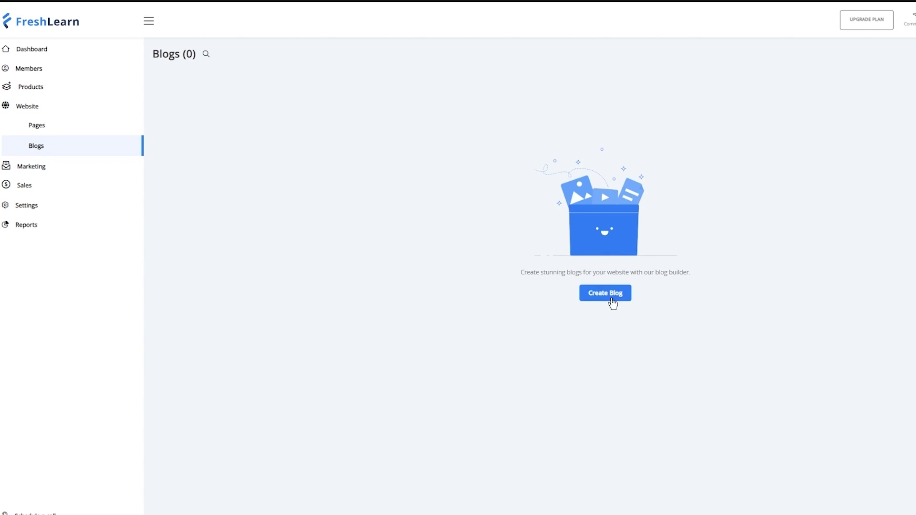
click(611, 299)
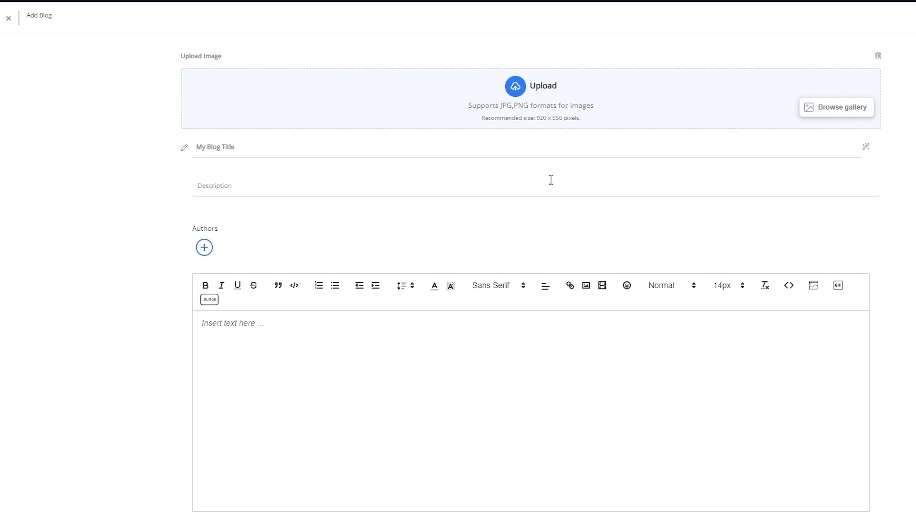
- Publish a placeholder blog post titled 'hihihihbuhu' with description 'nvkhv jviu giugiu'
click(360, 337)
text(hgjhgiuyhugt uigiugigiugugiug)
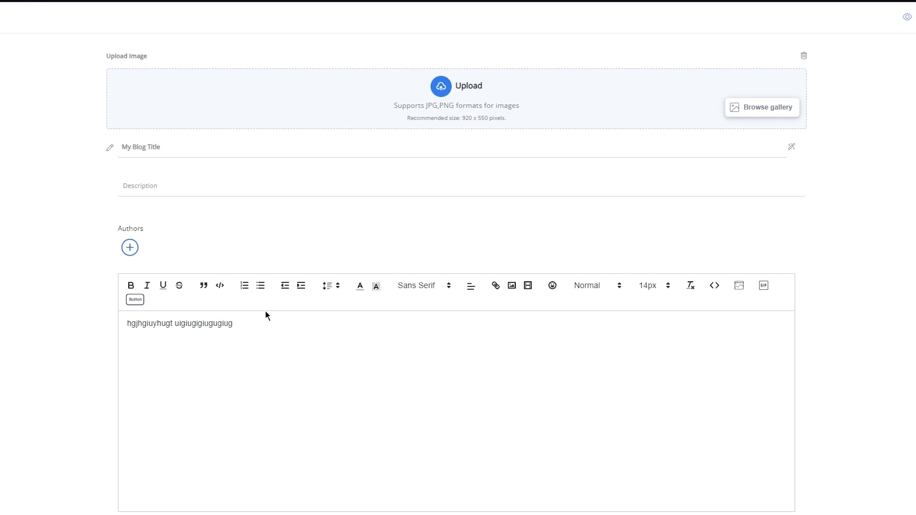
text(nvkhv jviu giugiu)
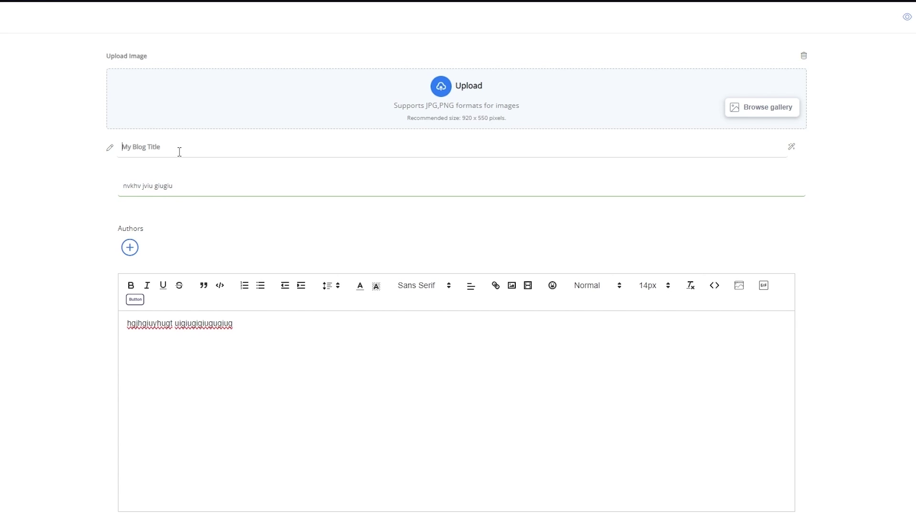
text(hihihi)
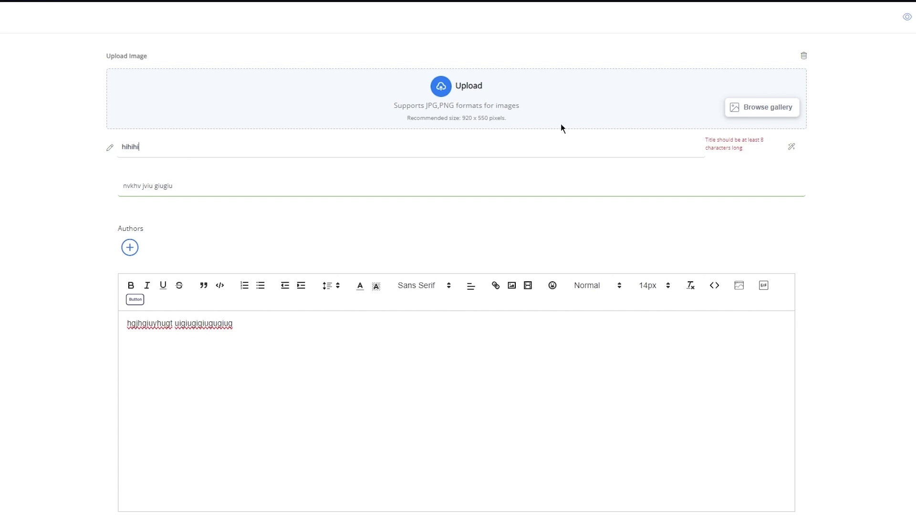
text(hbuhu)
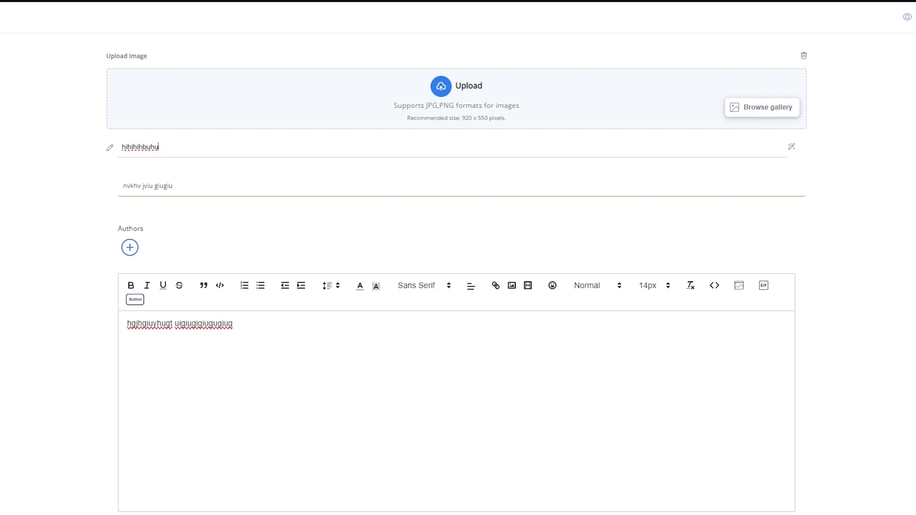
click(912, 19)
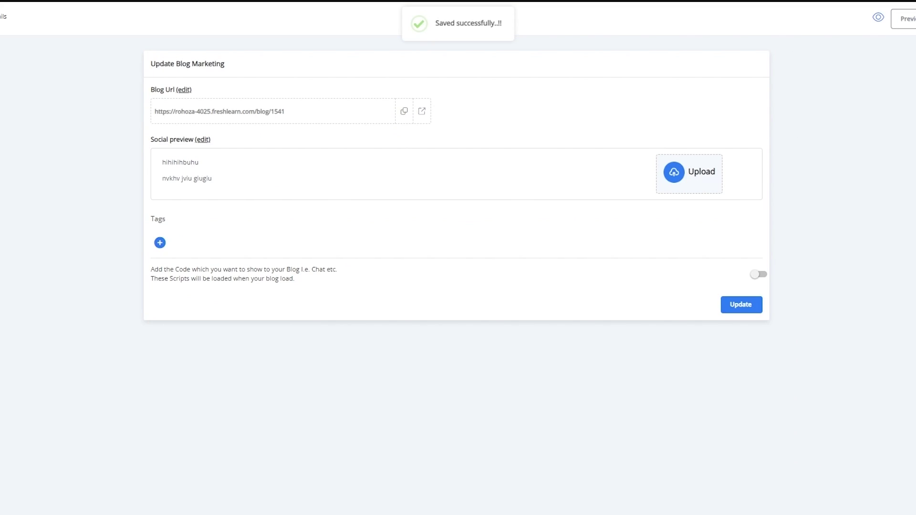
click(908, 20)
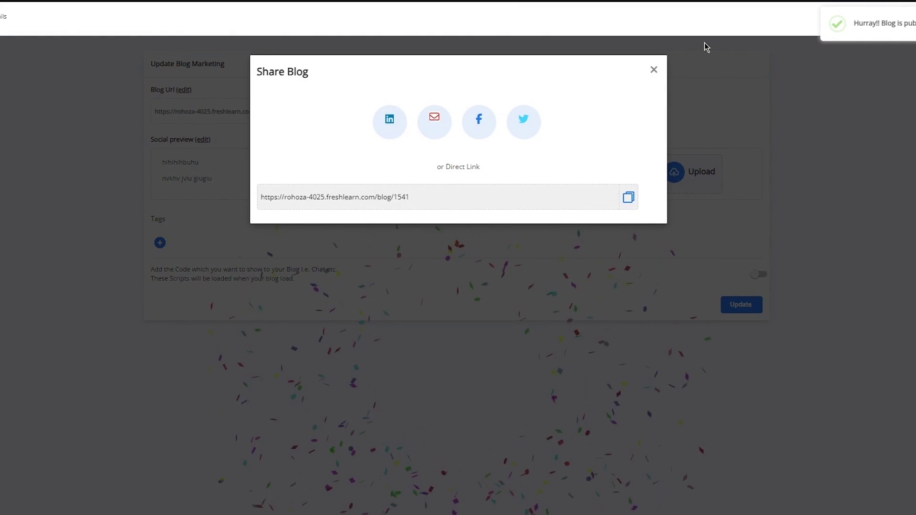
click(654, 70)
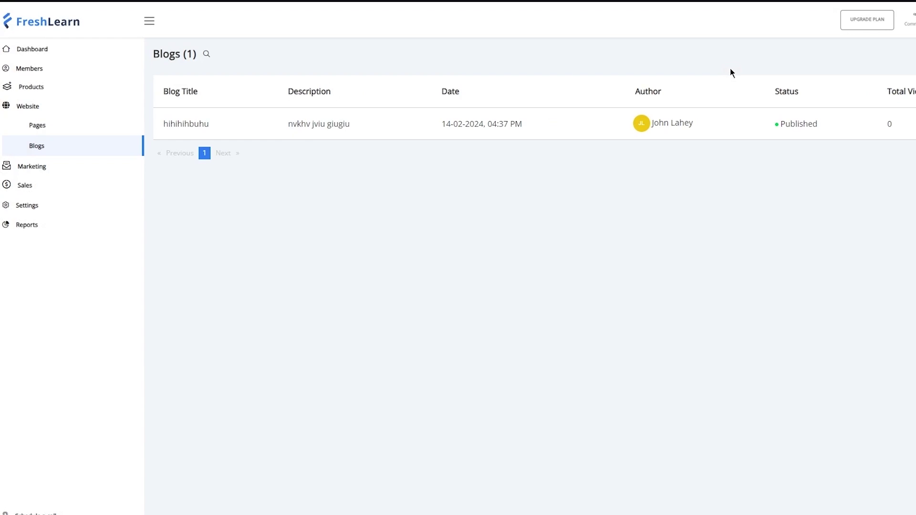
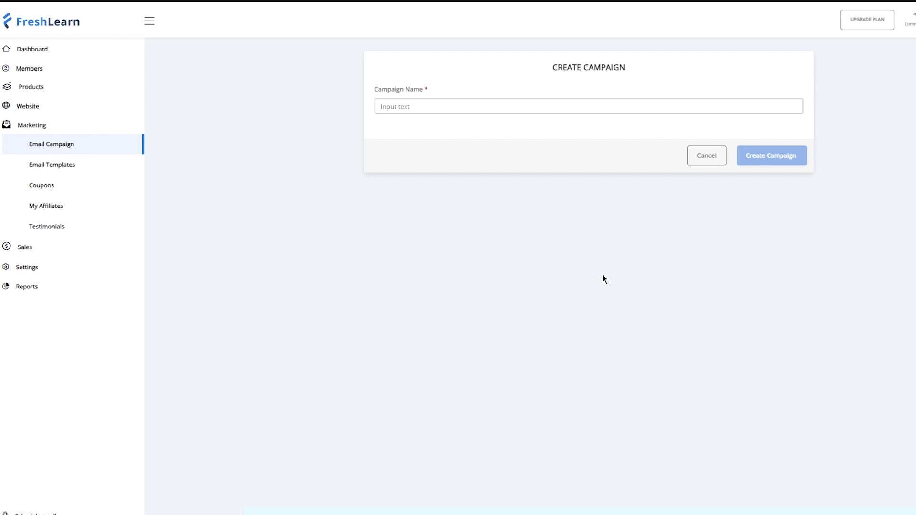
- Create a new campaign named 'lklkl'
click(515, 107)
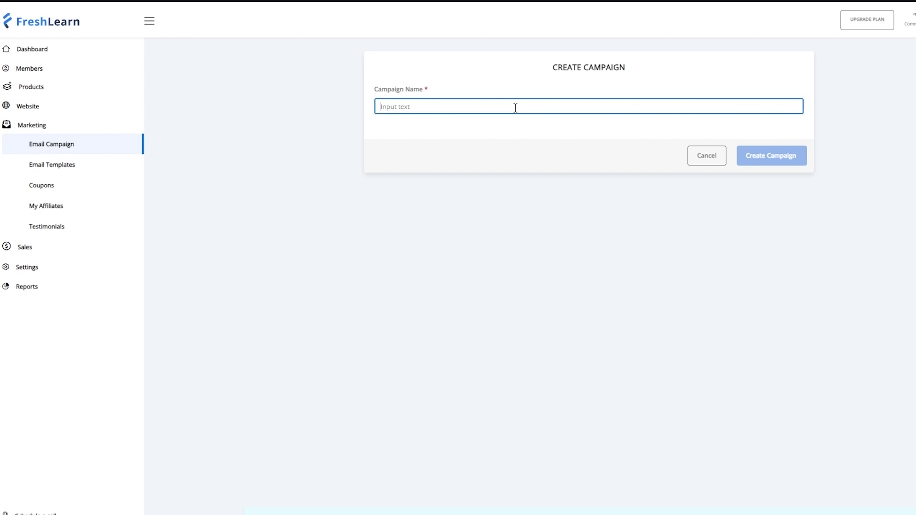
text(lklkl)
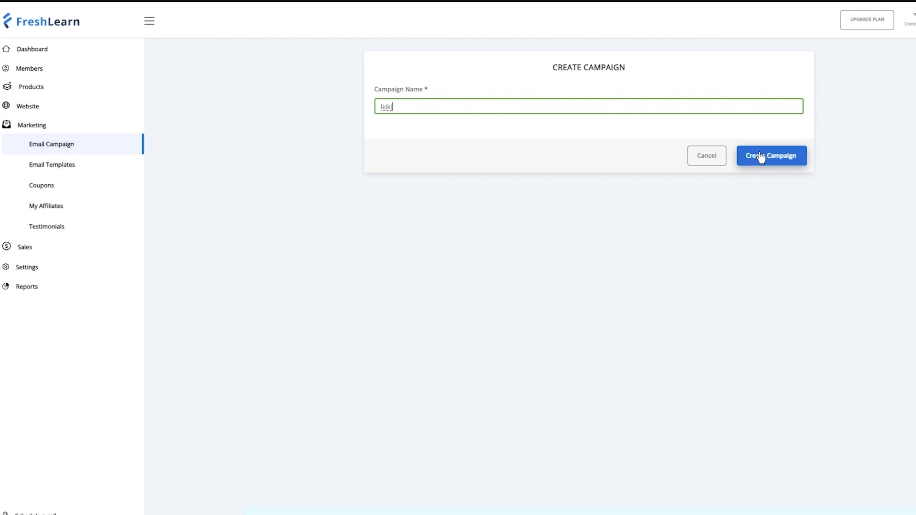
click(760, 156)
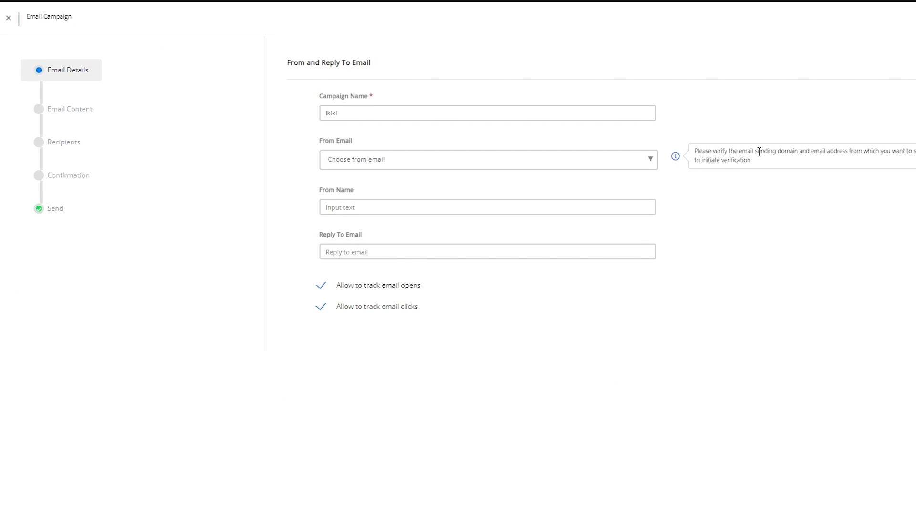
- Try choosing the temporary address as the From Email sender, then close the list
click(420, 159)
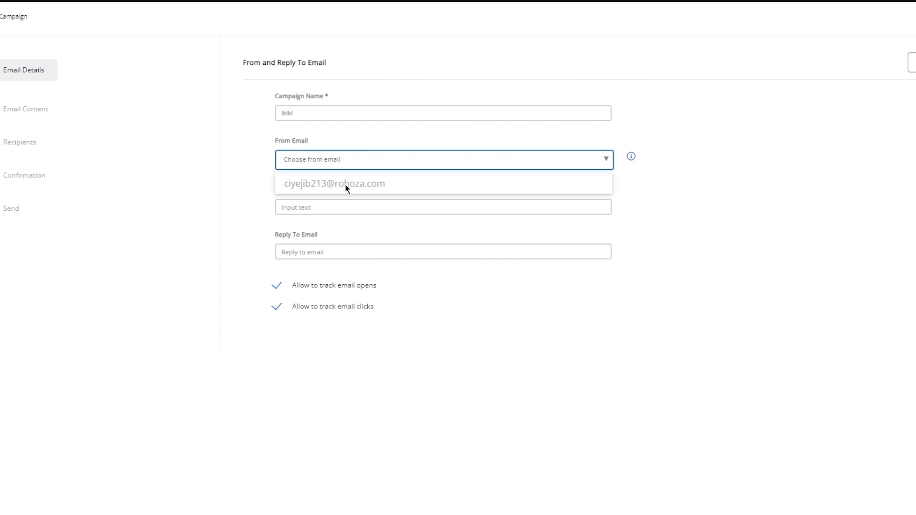
click(682, 209)
click(370, 161)
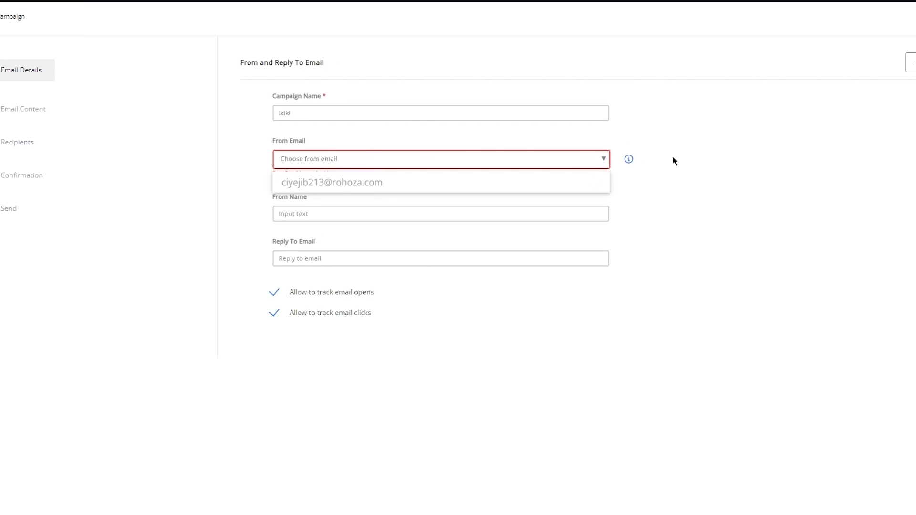
click(627, 159)
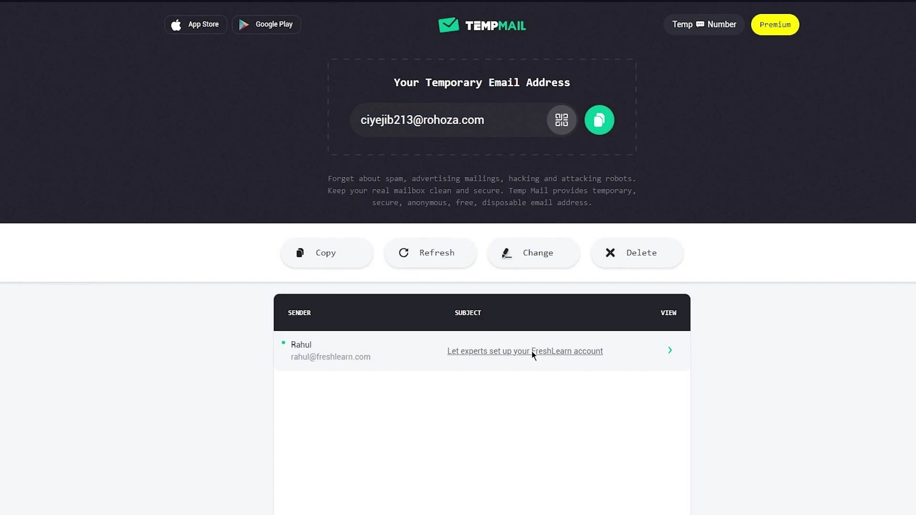
- Read the 'Let experts set up your FreshLearn account' message in the Temp Mail inbox
click(532, 351)
scroll(261, 315, down, 6)
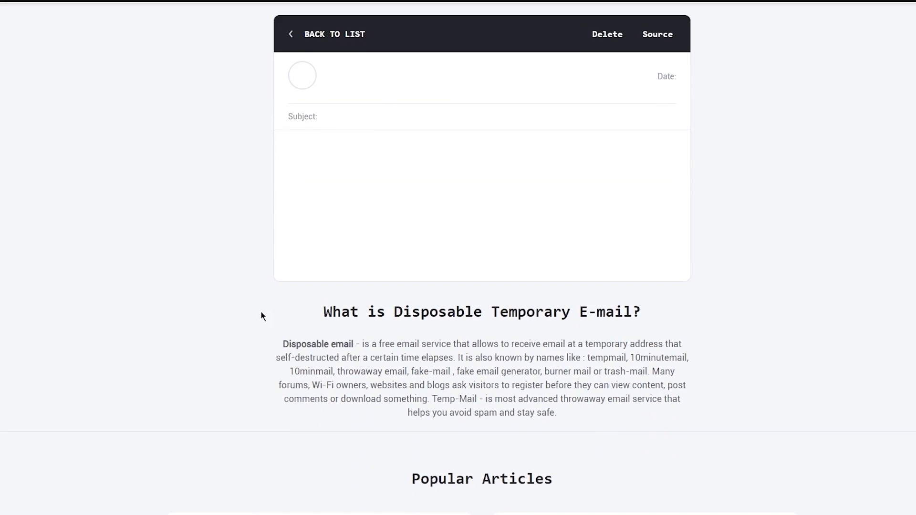
scroll(251, 292, down, 3)
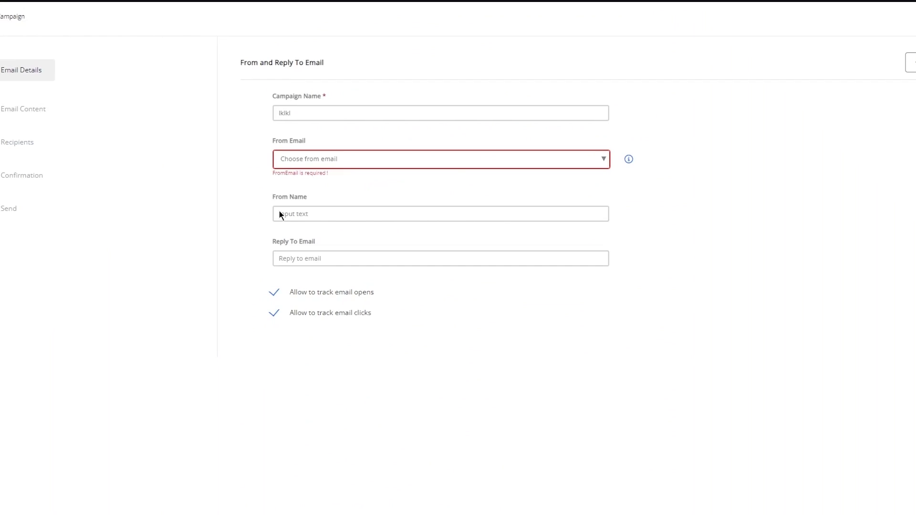
click(326, 214)
- Try again to set the temporary address as From Email, then select the reply-to field
click(357, 159)
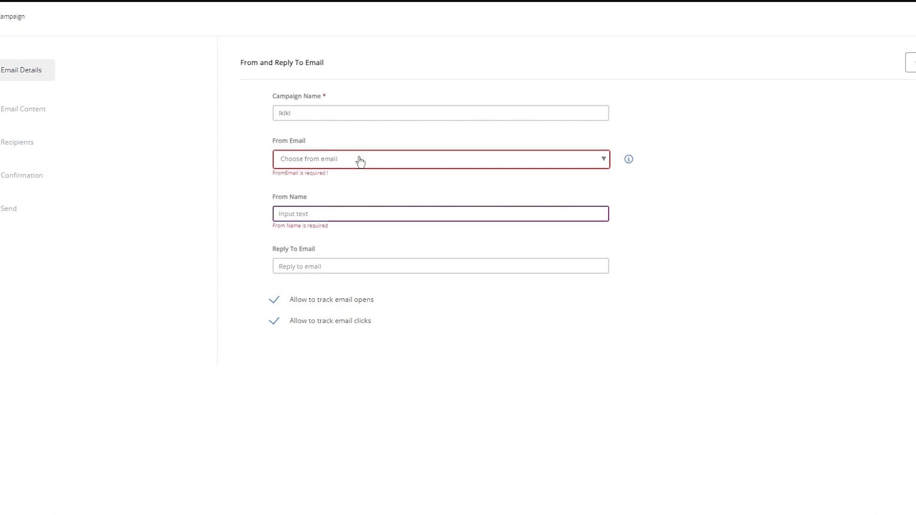
mouse_move(628, 159)
click(642, 203)
click(408, 214)
click(339, 262)
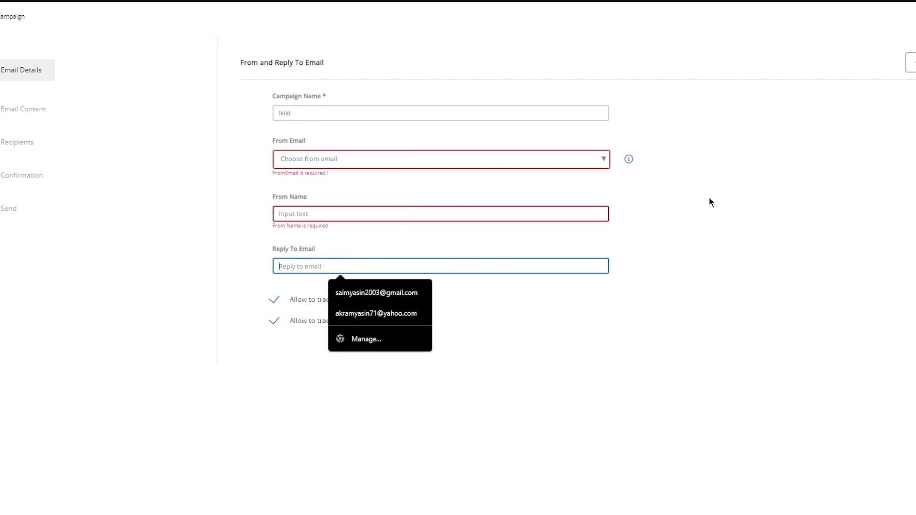
- Enter 'jgkjgkjkjg' as the From Name and continue to Email Content
click(372, 159)
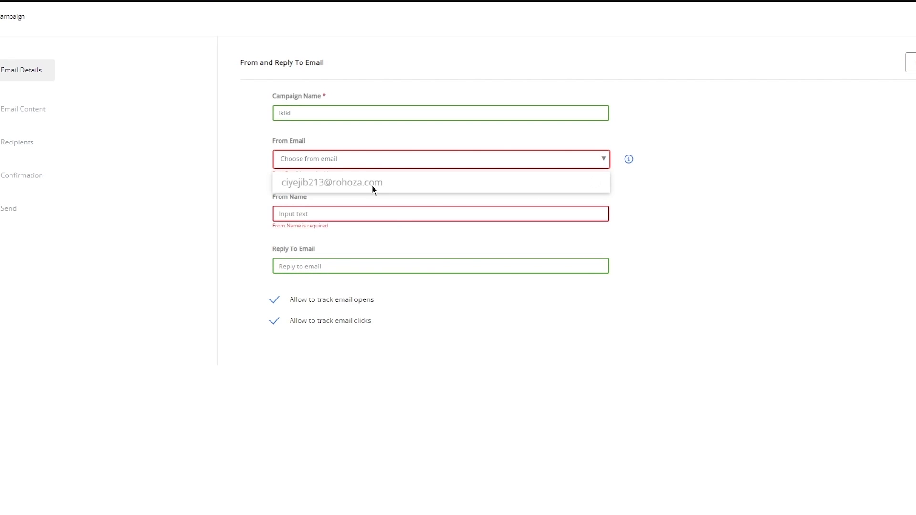
click(328, 212)
text(jgkjgkjkjg)
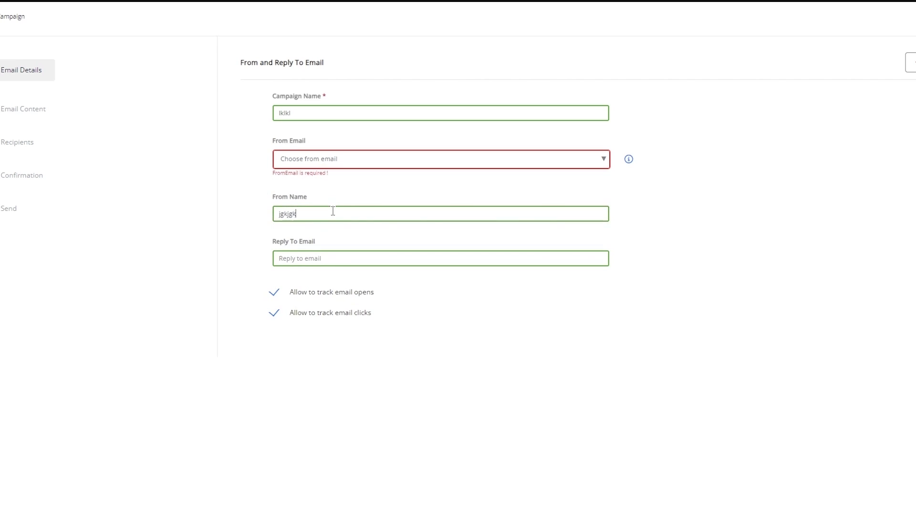
click(16, 114)
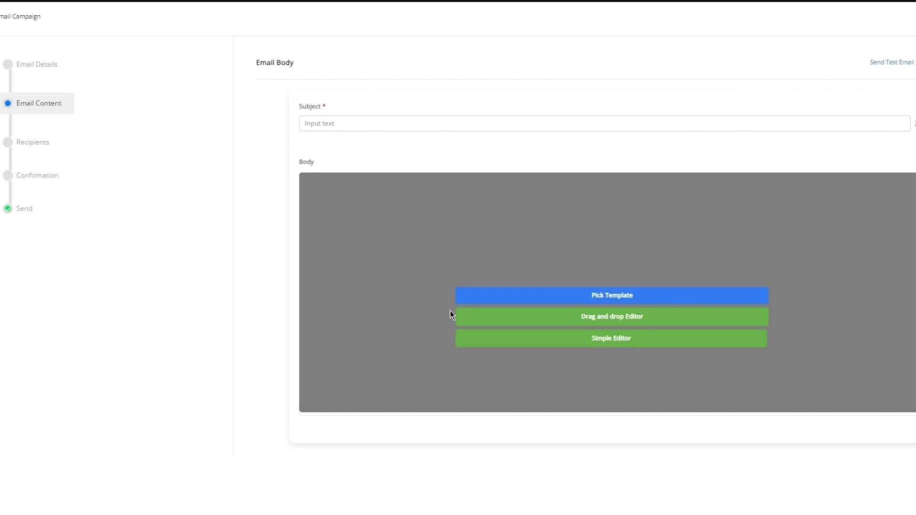
- Try starting the email body from scratch and with the drag-and-drop editor
click(544, 299)
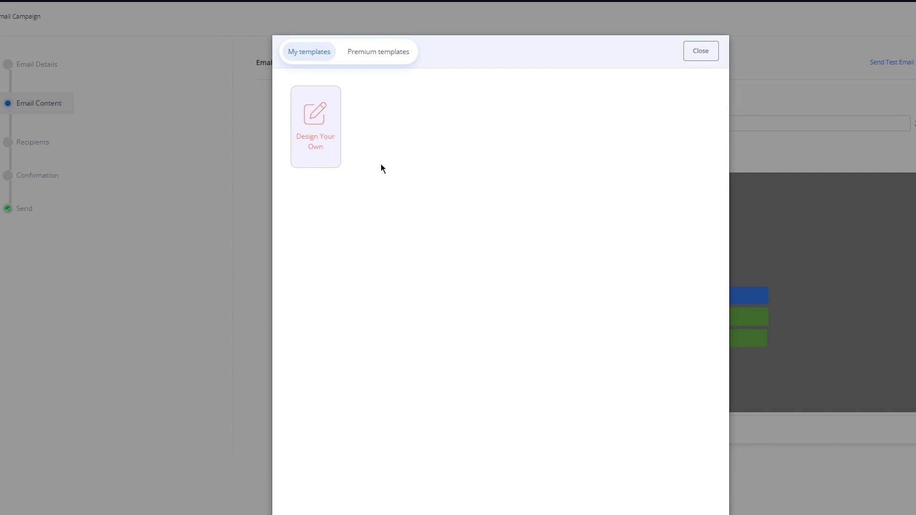
click(317, 123)
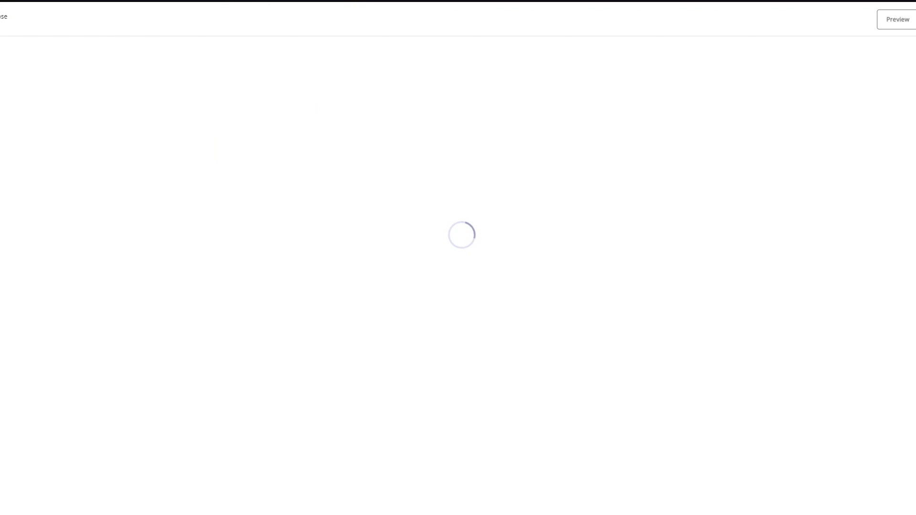
click(5, 19)
click(580, 313)
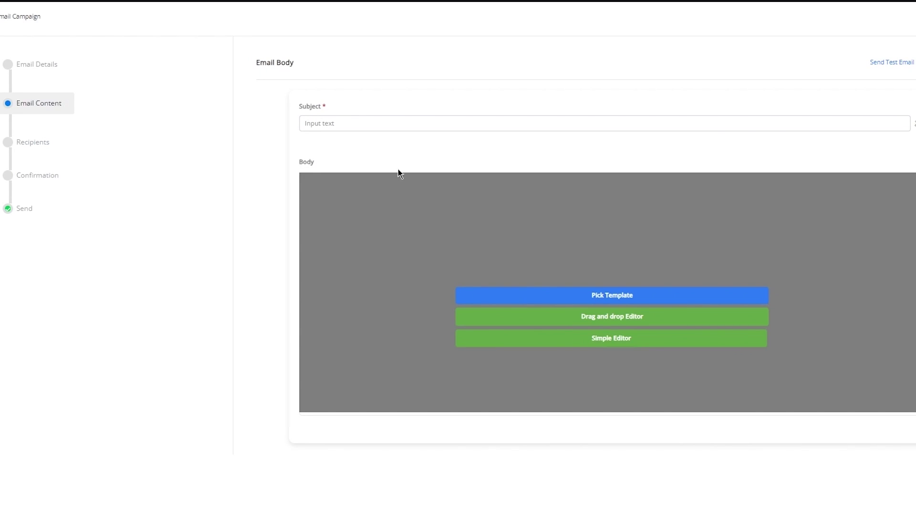
- Browse the premium and own email templates, close the chooser, and go to Recipients
click(604, 297)
click(406, 56)
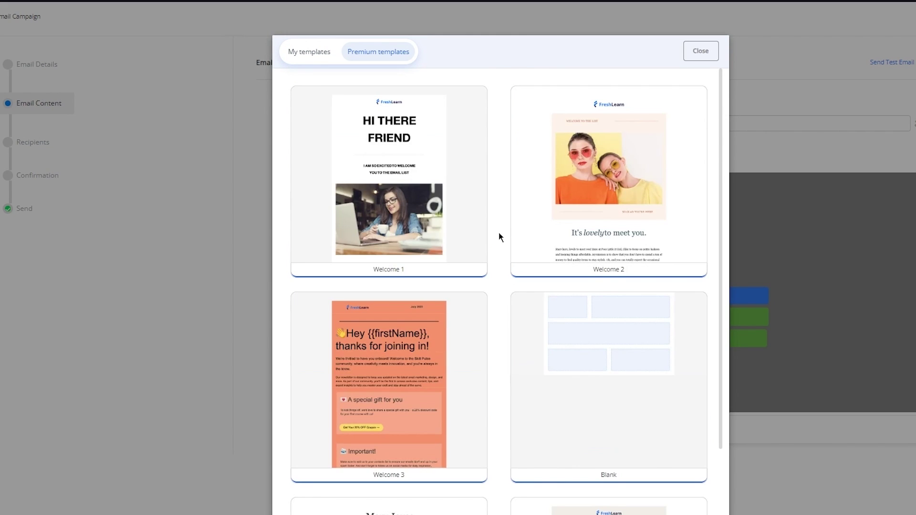
scroll(499, 232, down, 4)
scroll(498, 233, up, 3)
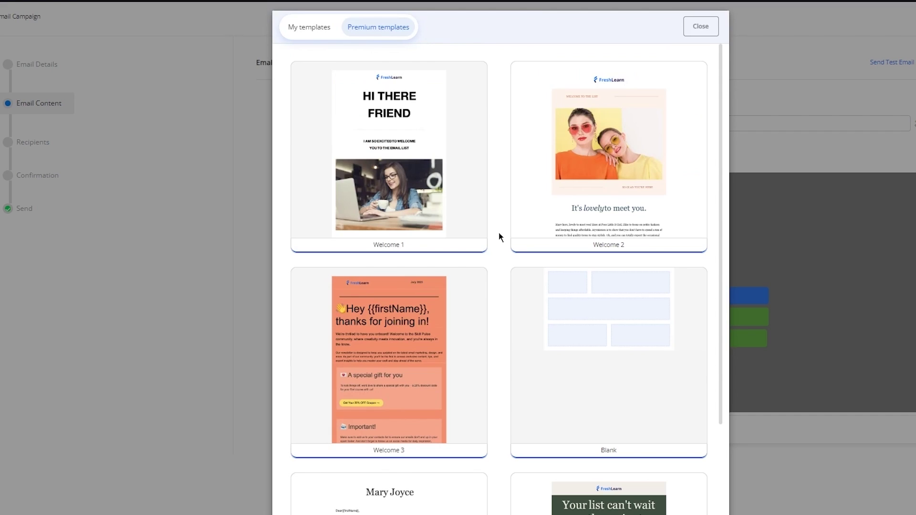
click(295, 27)
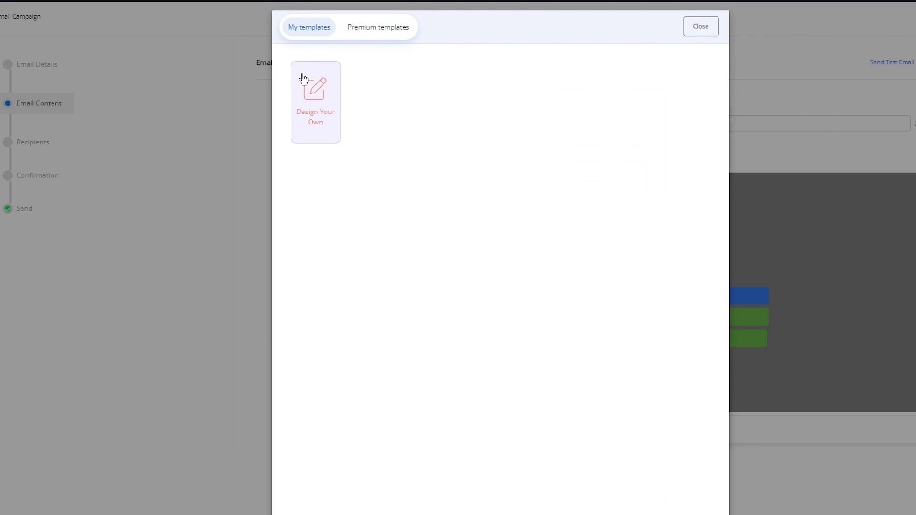
click(701, 30)
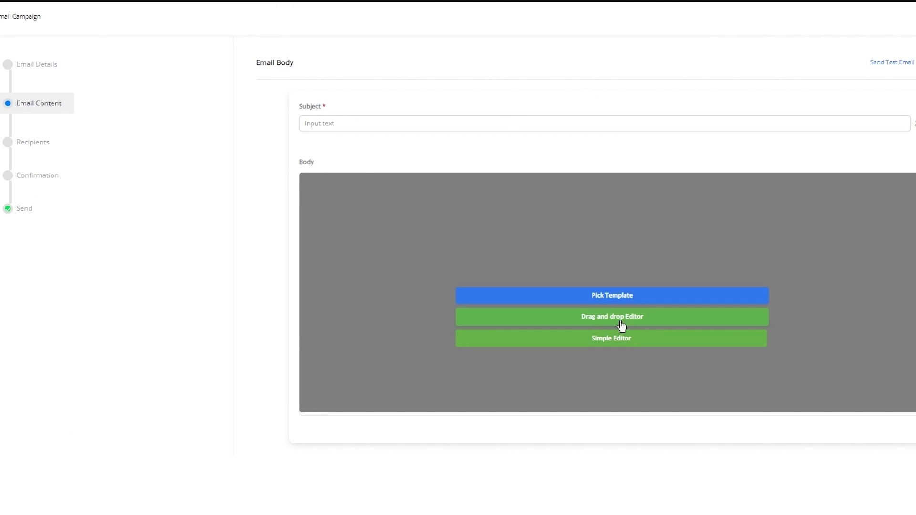
click(29, 142)
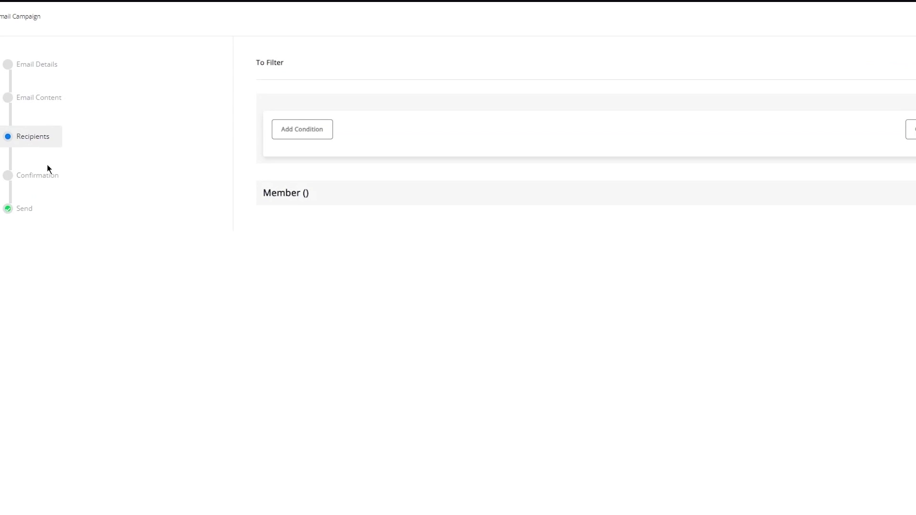
- Step through the Confirmation and Send pages, then leave campaign 'lklkl' as a draft
click(29, 177)
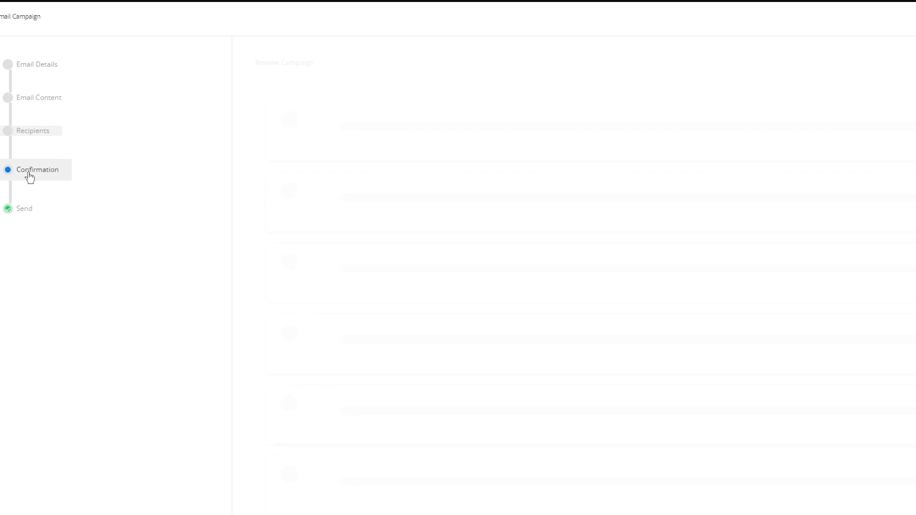
click(22, 209)
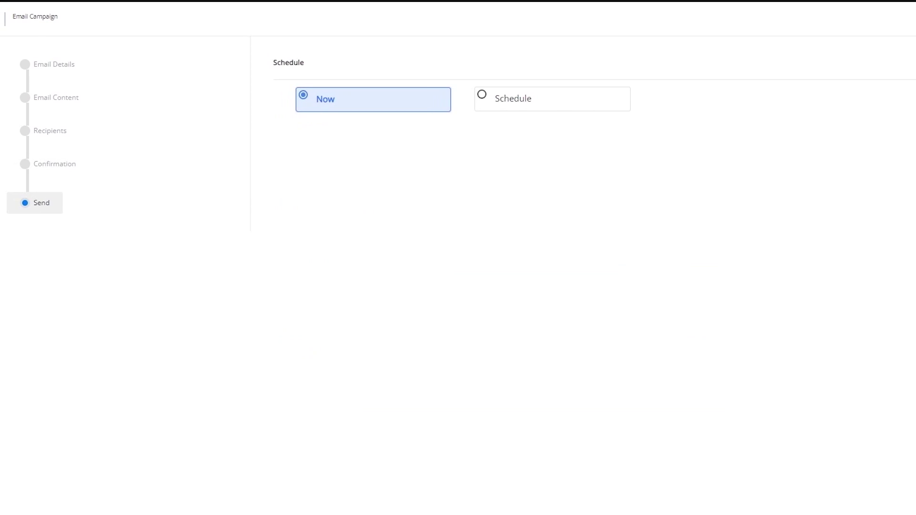
click(8, 20)
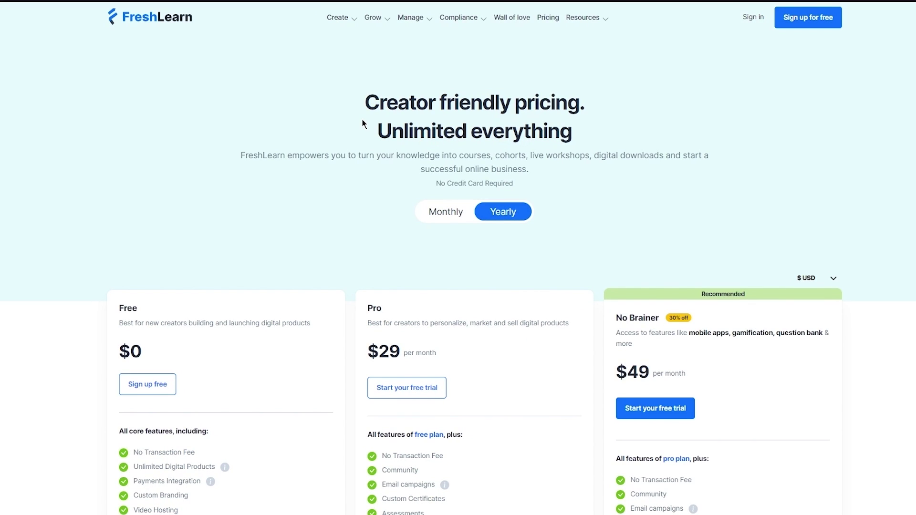
click(428, 210)
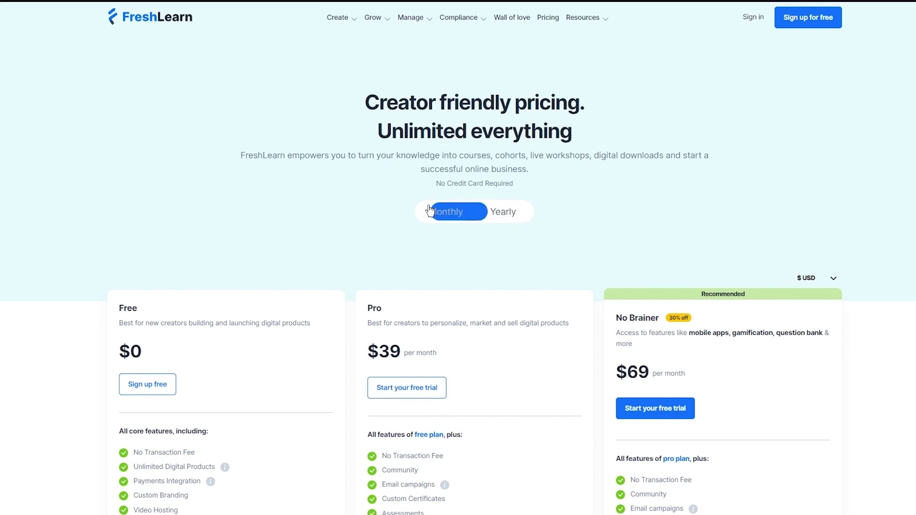
scroll(382, 229, down, 4)
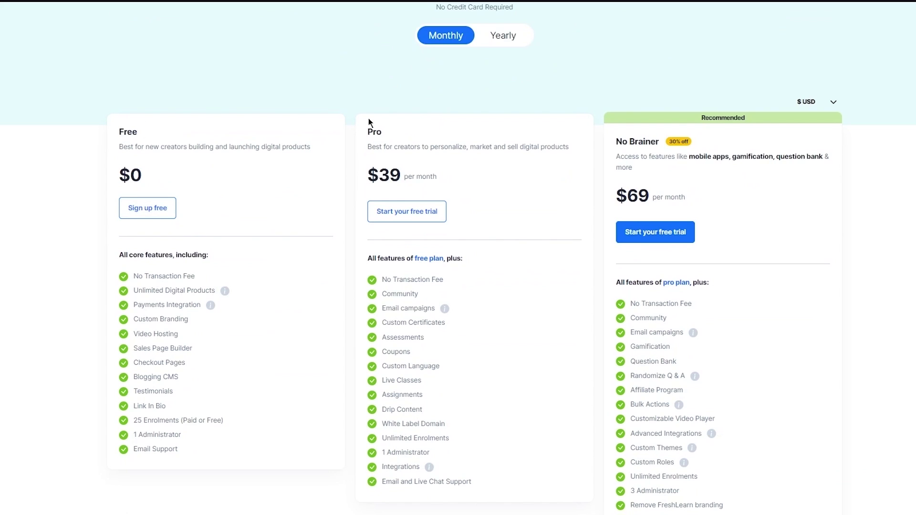
scroll(715, 189, up, 2)
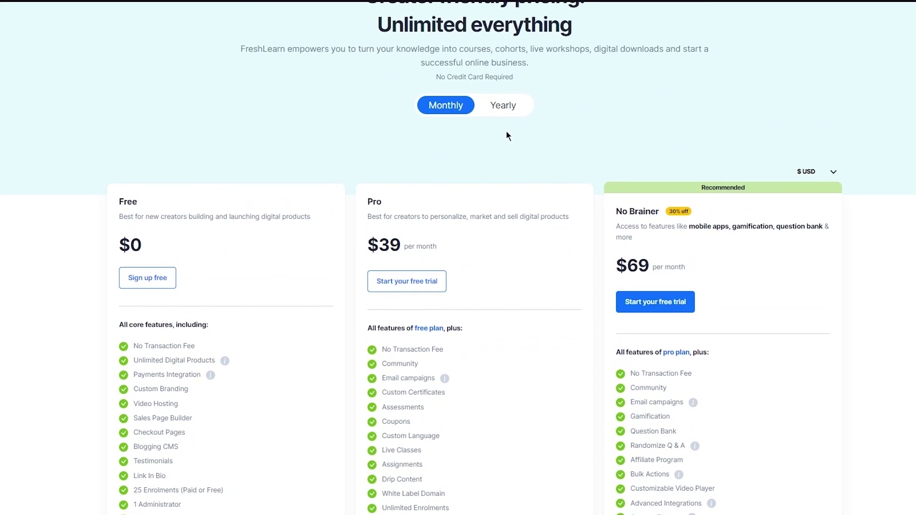
click(497, 107)
click(448, 106)
scroll(524, 137, down, 5)
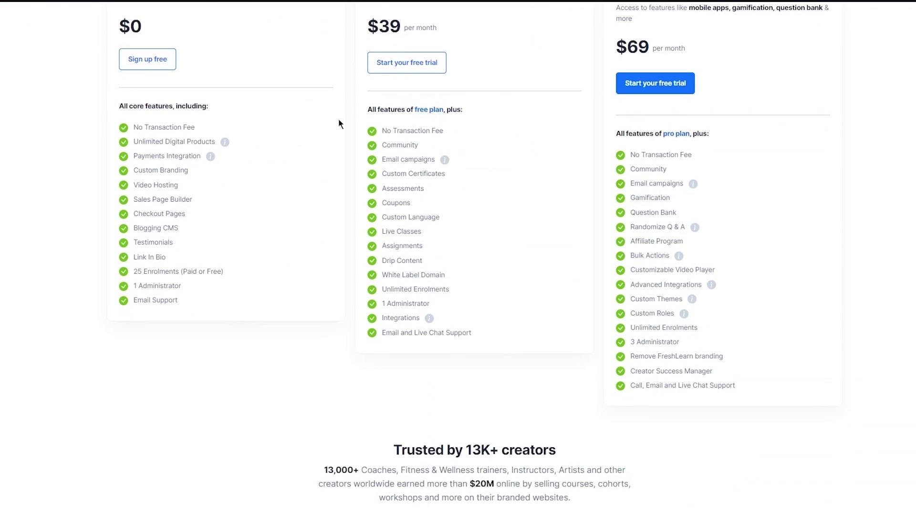
scroll(290, 115, up, 2)
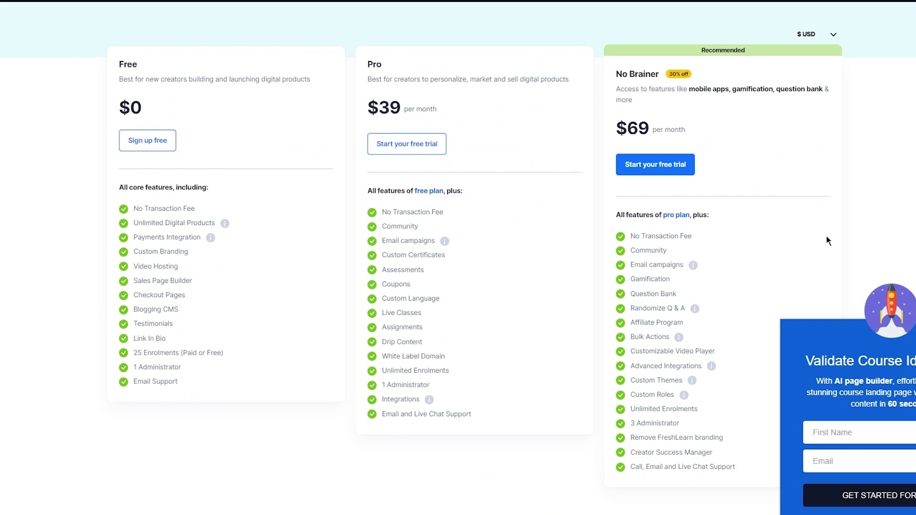
key(Escape)
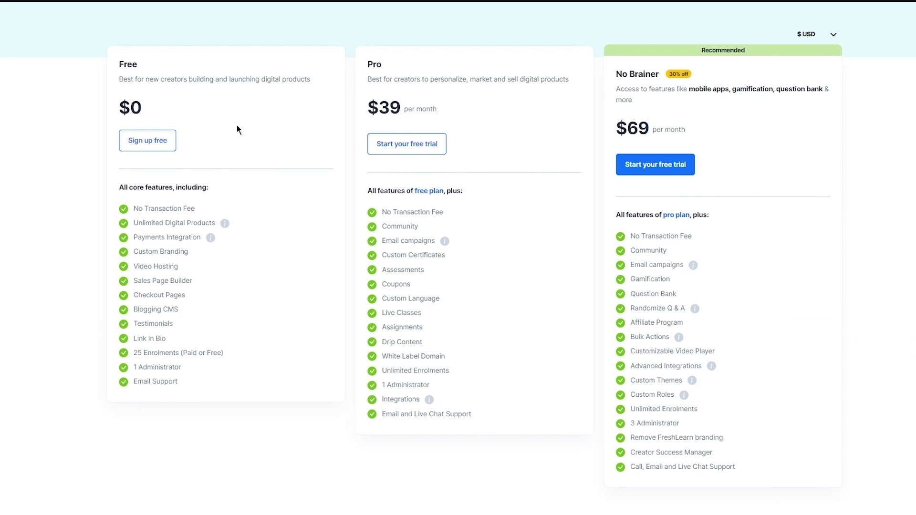
scroll(236, 125, down, 2)
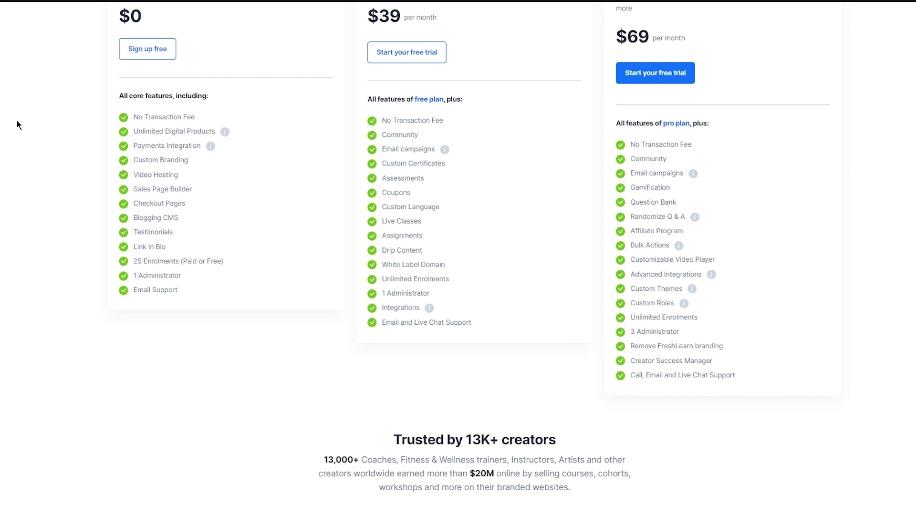
scroll(254, 126, up, 4)
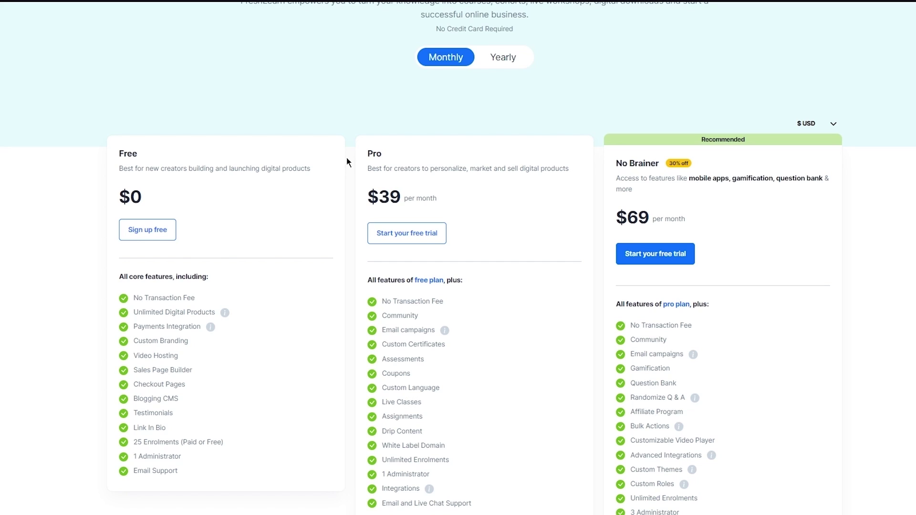
scroll(347, 157, down, 2)
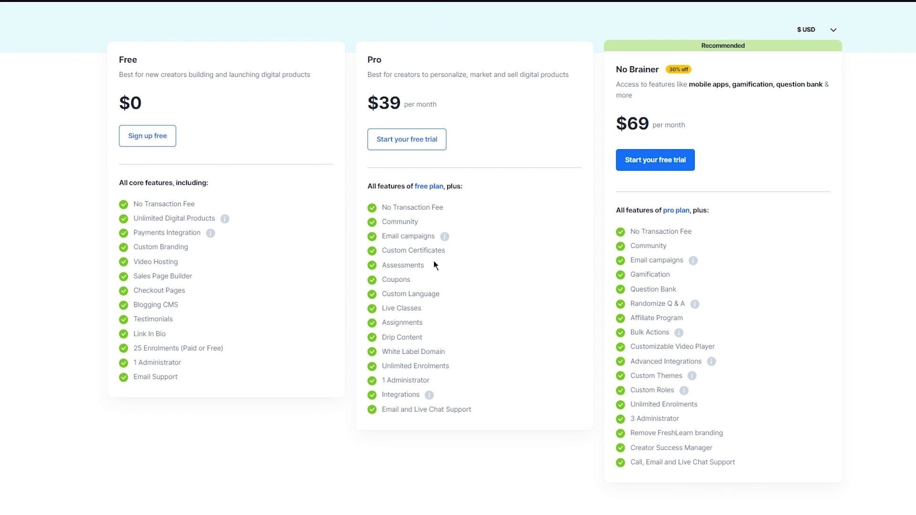
scroll(814, 170, up, 1)
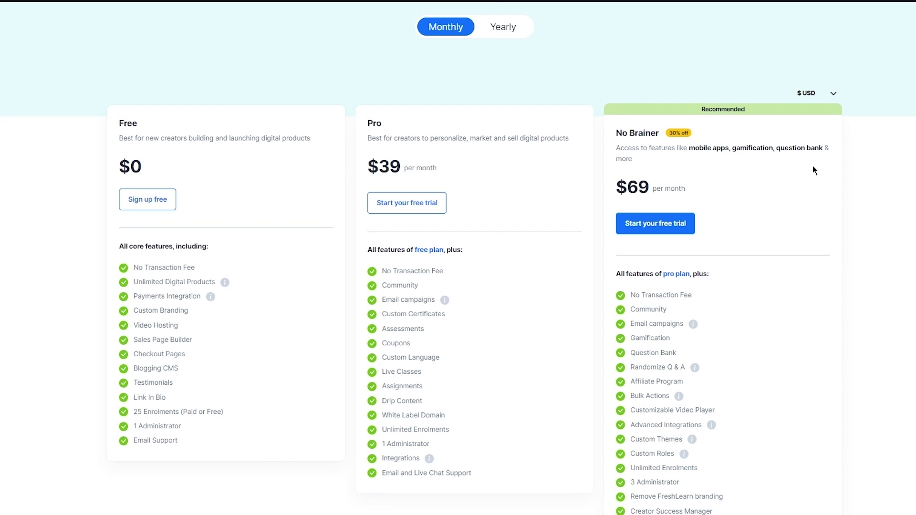
scroll(813, 170, down, 2)
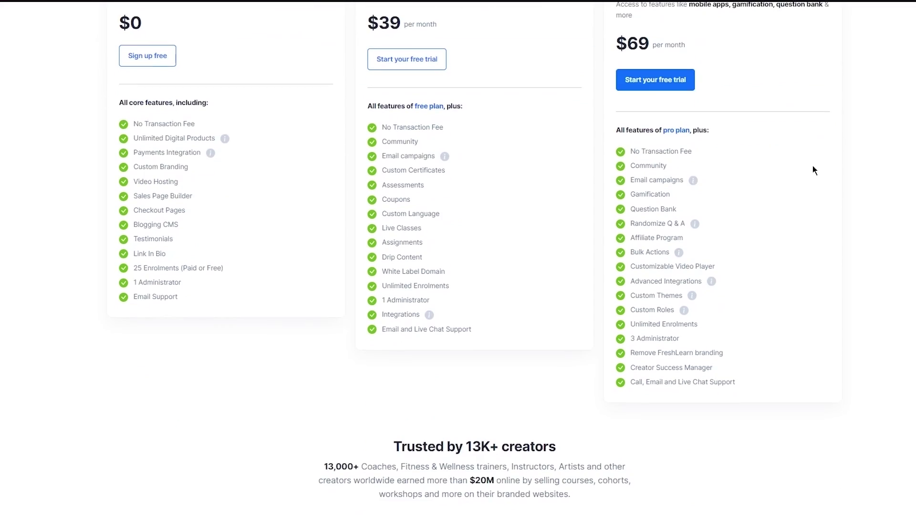
scroll(733, 180, down, 1)
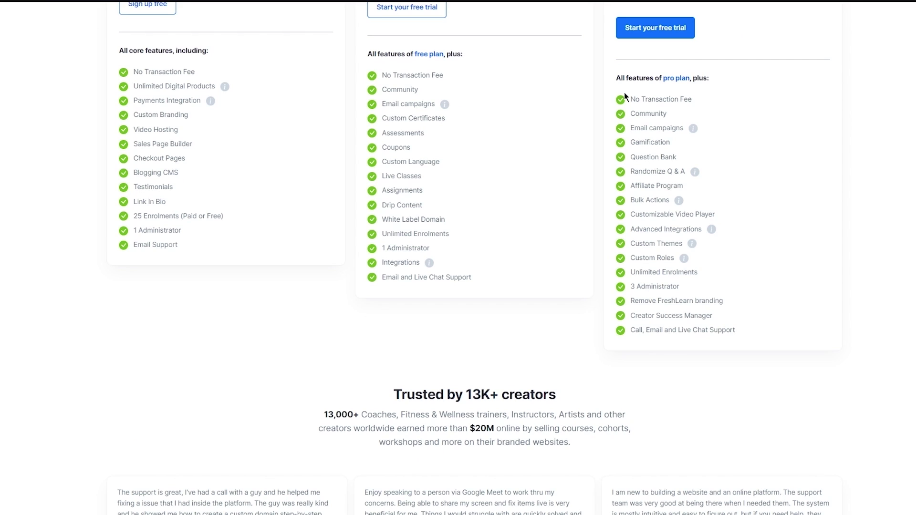
double_click(643, 142)
click(913, 159)
scroll(912, 158, up, 8)
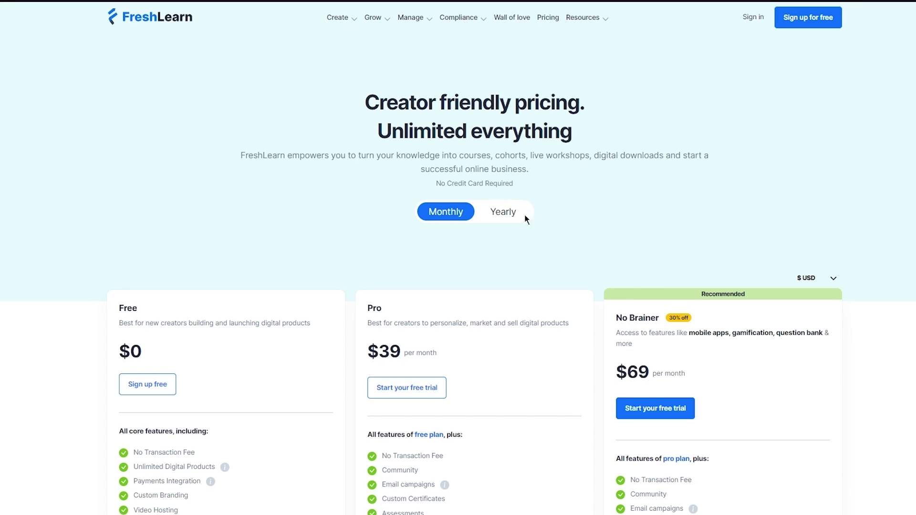
click(505, 212)
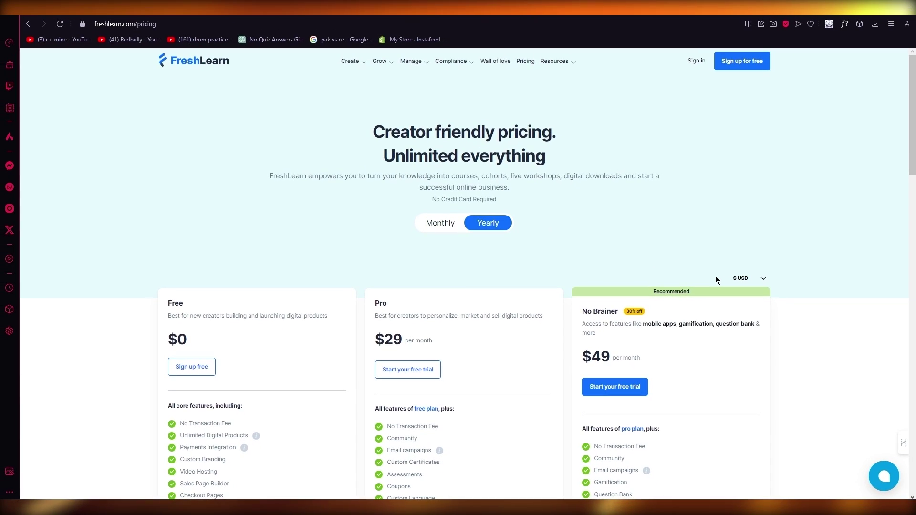